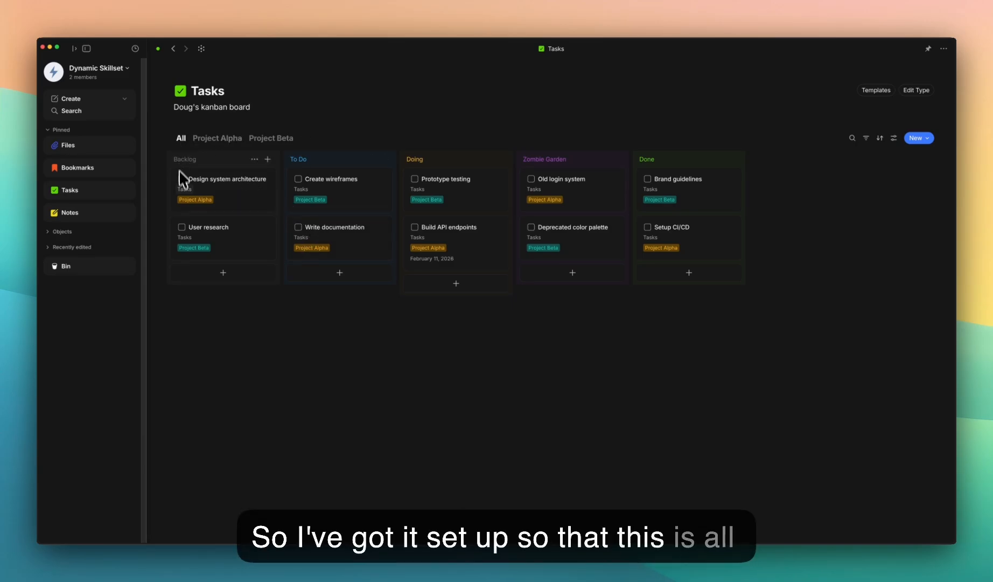
# - Look through the Project Alpha and Project Beta views of the Tasks board and return to the All view
pyautogui.click(202, 139)
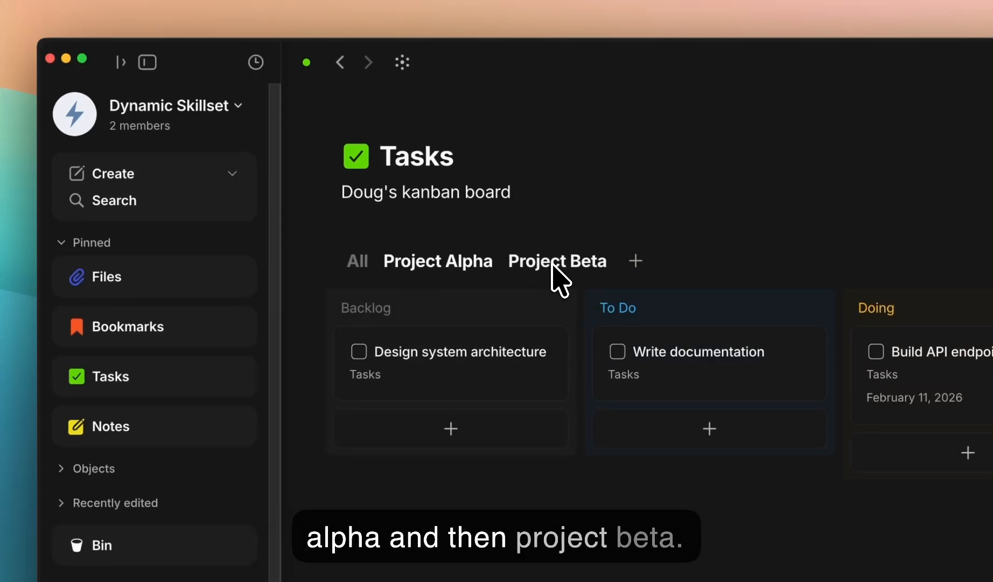
pyautogui.click(552, 263)
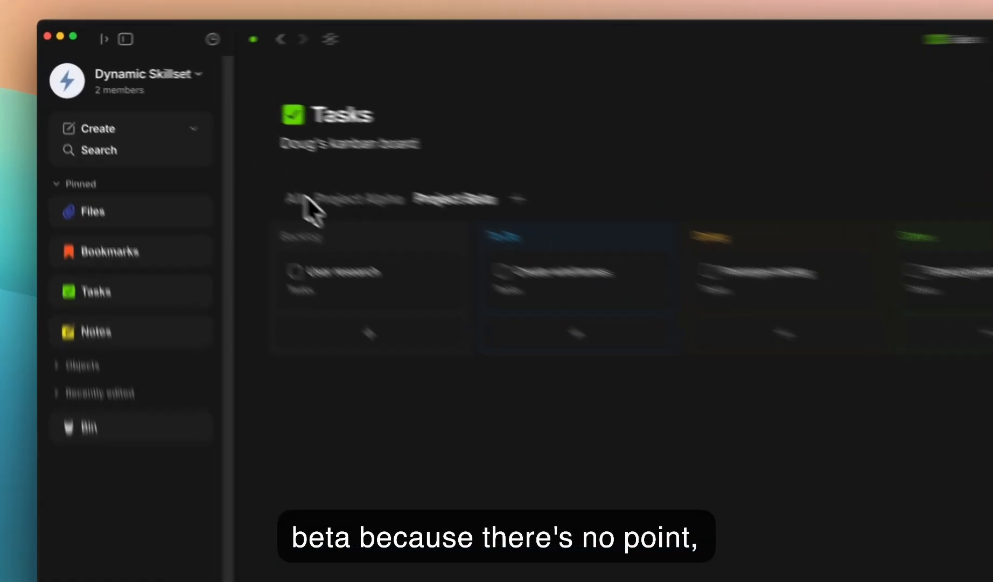
pyautogui.click(364, 230)
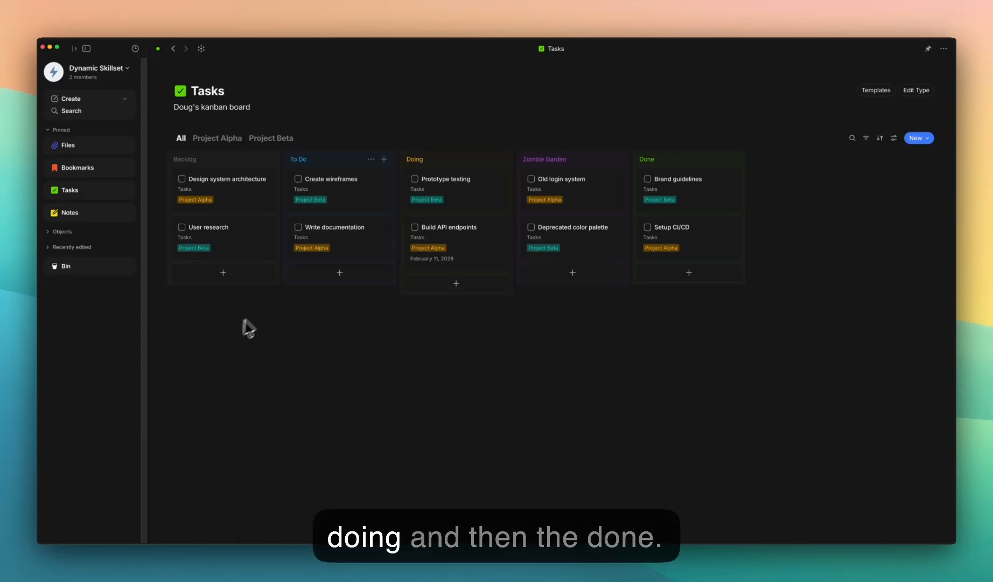
# - Move the Done column ahead of Zombie Garden and check the column order in the Project Alpha and Project Beta views
pyautogui.moveTo(694, 154); pyautogui.dragTo(549, 159)
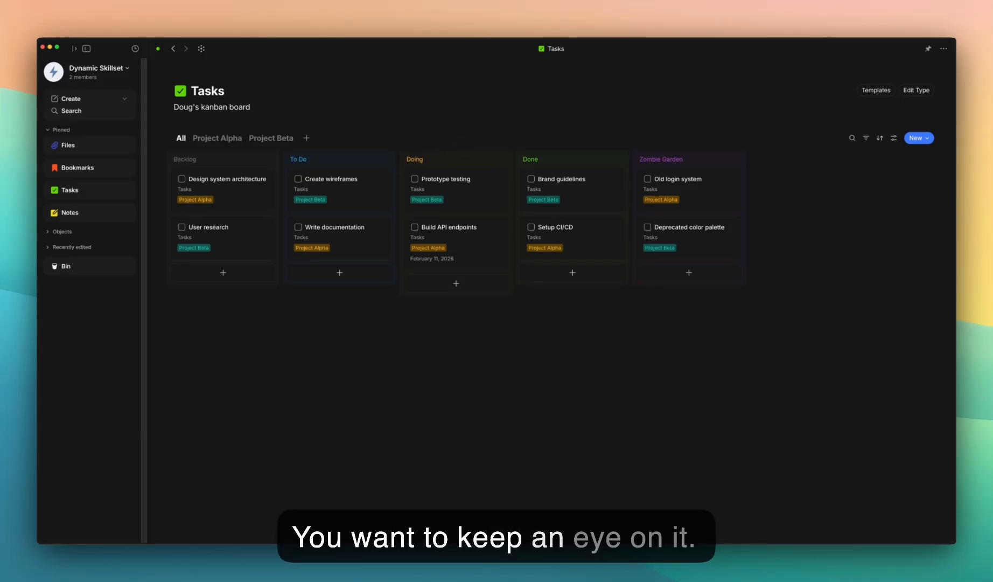
pyautogui.click(220, 135)
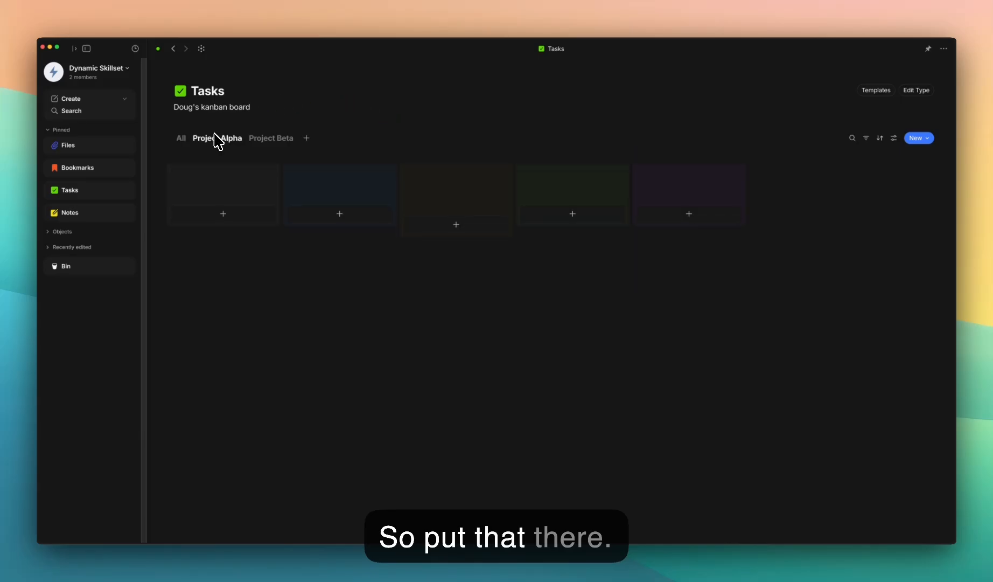
pyautogui.click(267, 142)
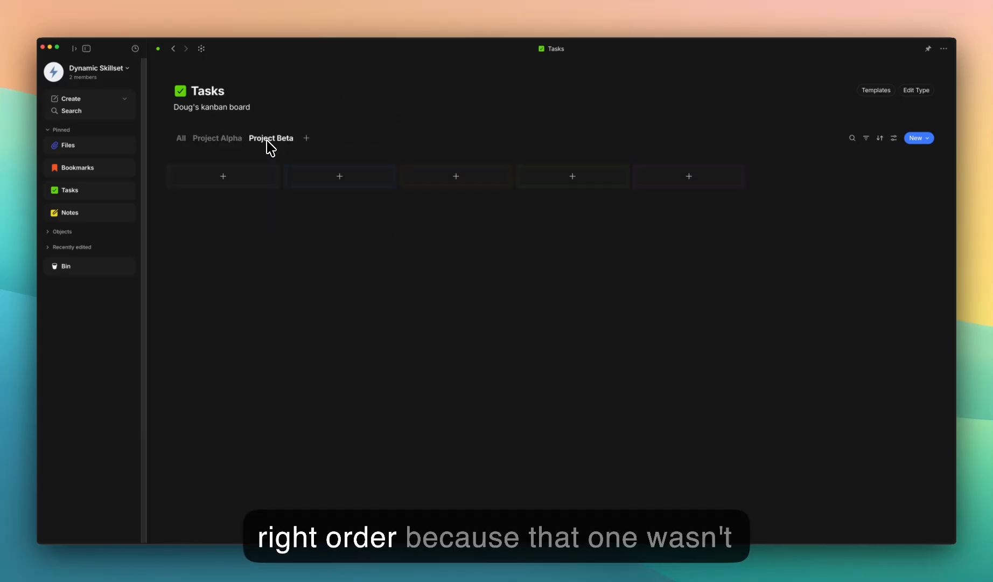
pyautogui.click(179, 139)
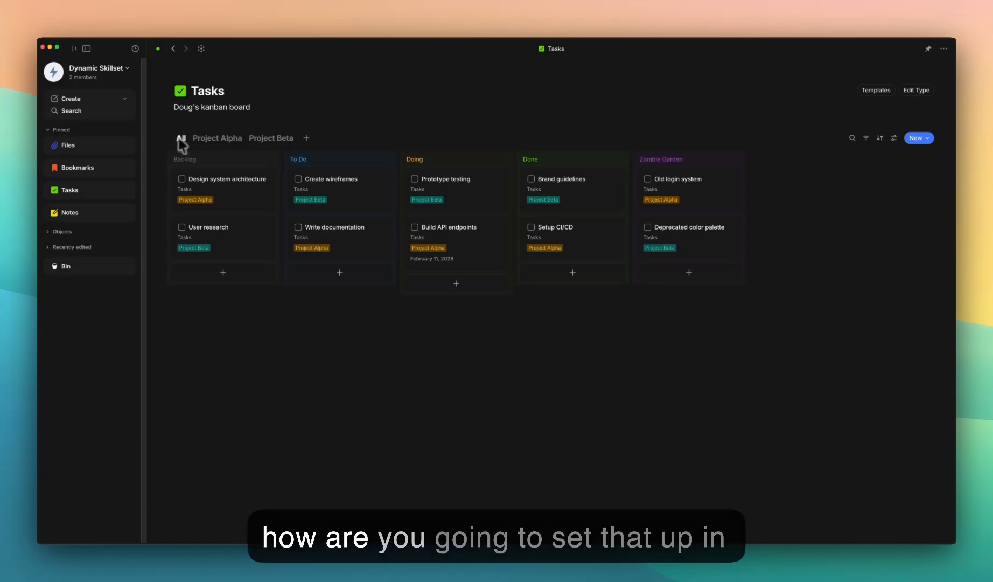
# - Add a red option named Test to the Status property in the channel settings
pyautogui.click(125, 69)
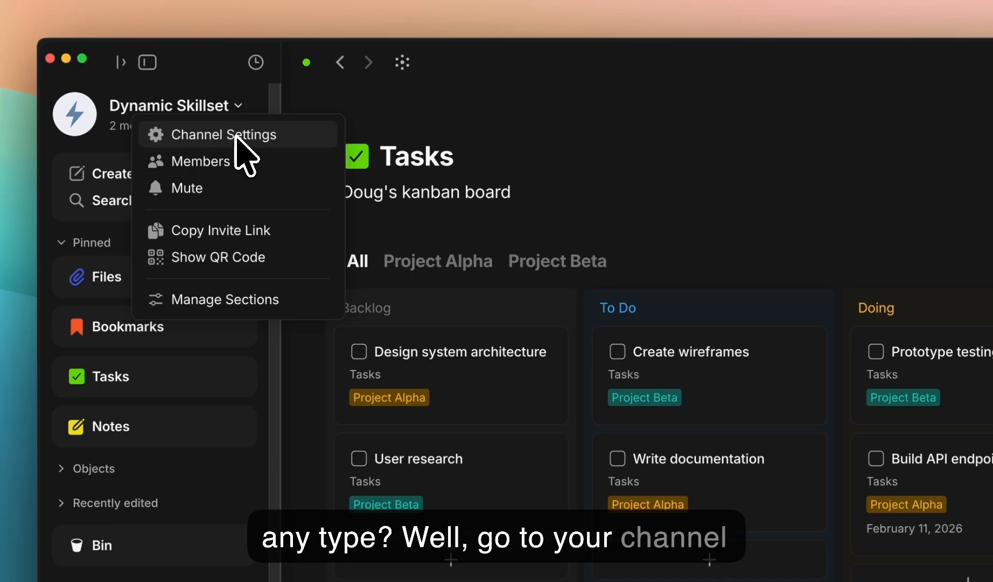
pyautogui.click(236, 137)
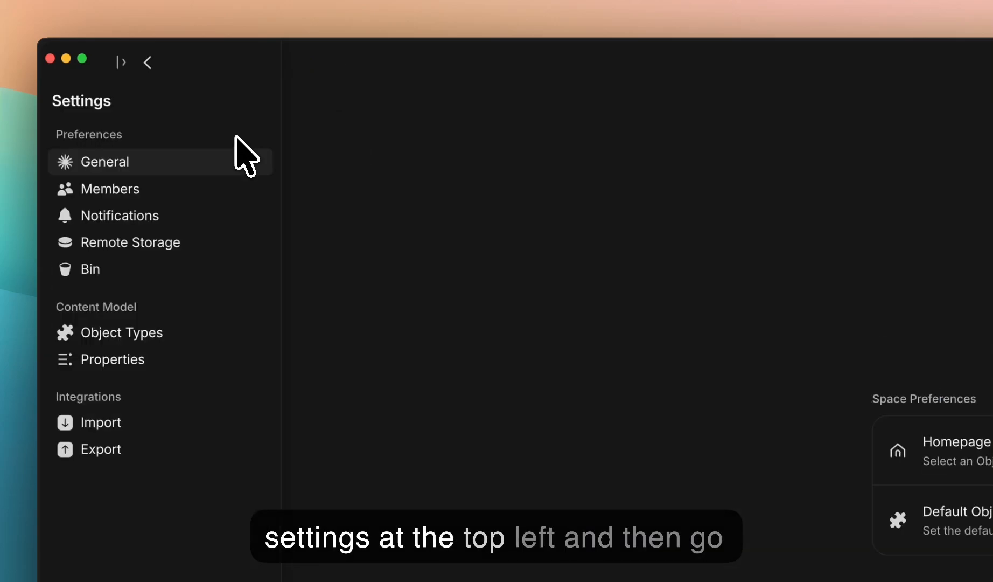
pyautogui.click(181, 358)
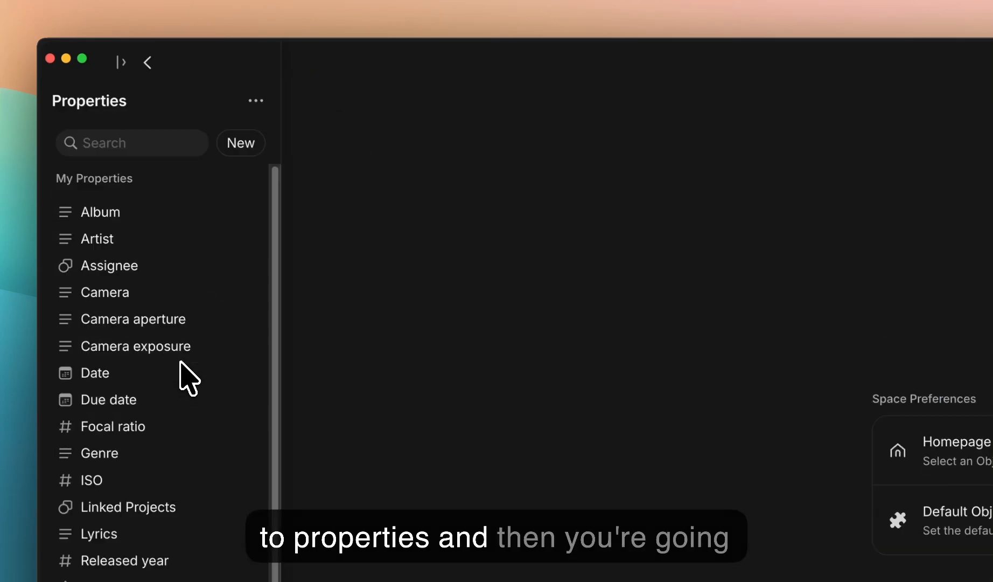
pyautogui.click(105, 337)
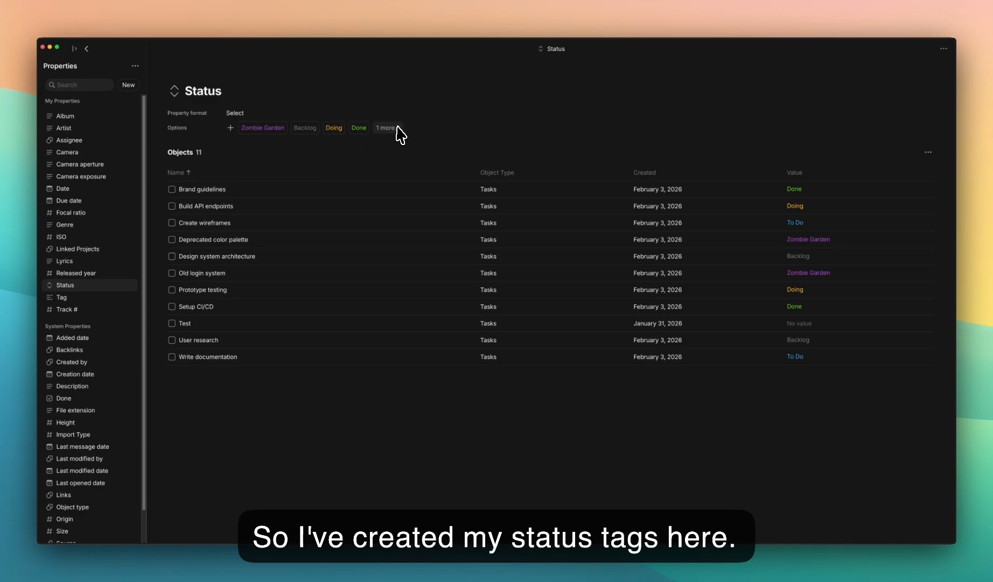
pyautogui.click(230, 128)
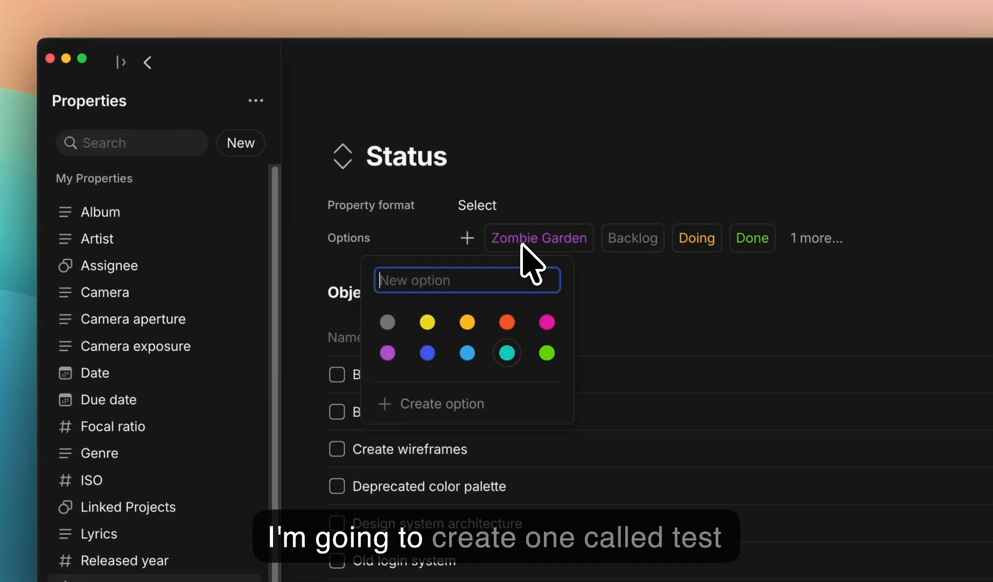
pyautogui.click(507, 322)
pyautogui.click(457, 405)
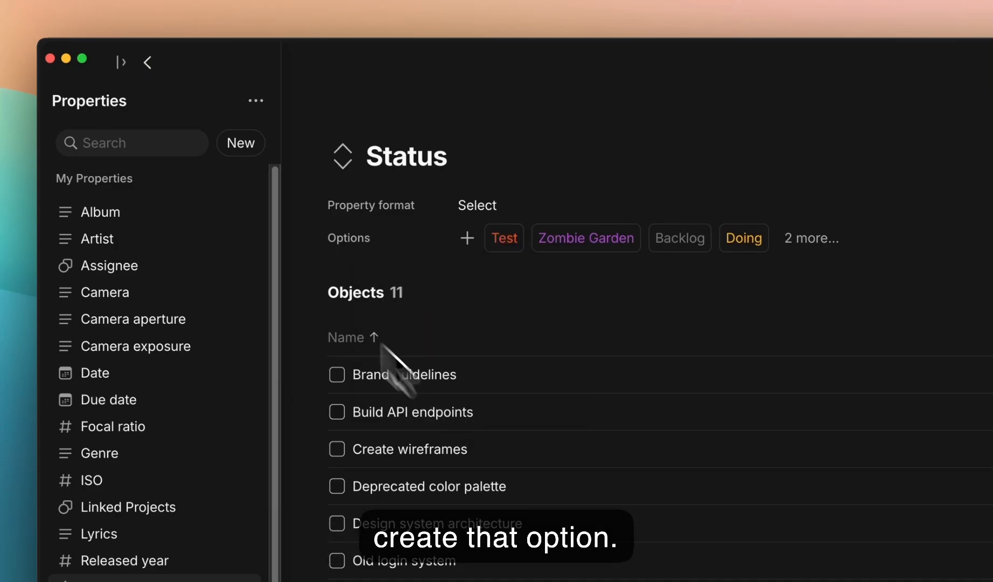
# - Return to the Tasks board and hide the Test column in the All view
pyautogui.click(147, 62)
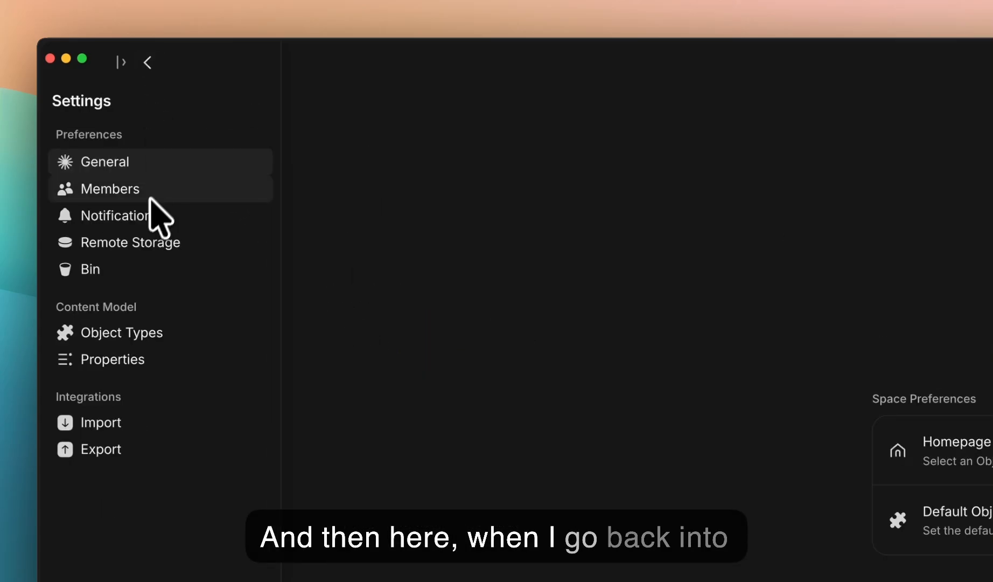
pyautogui.click(144, 64)
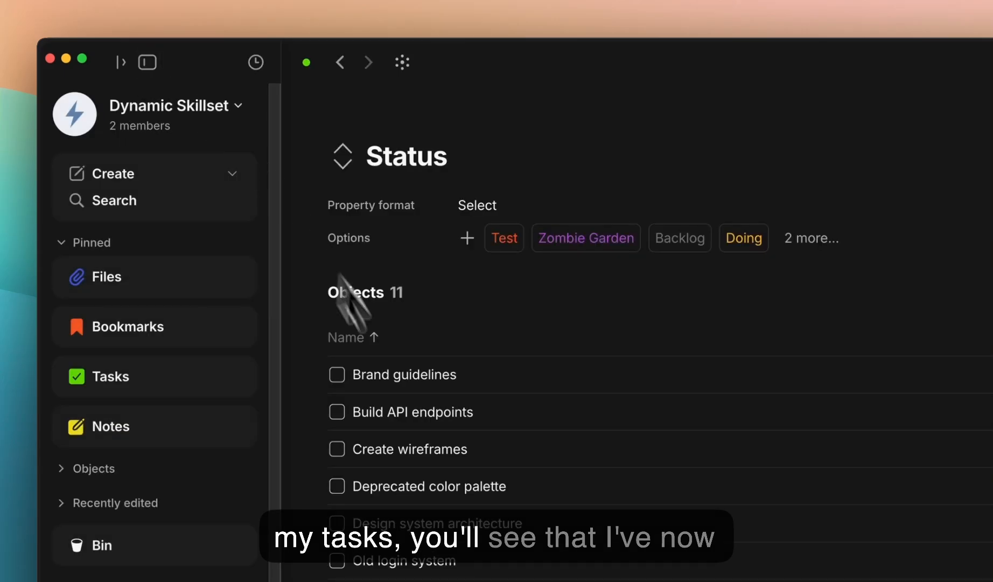
pyautogui.click(155, 368)
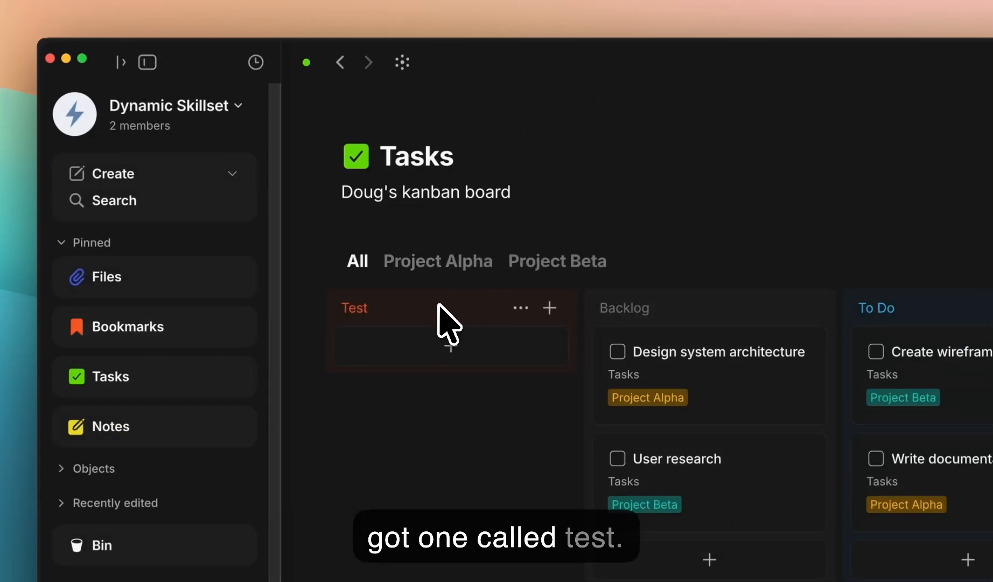
pyautogui.click(519, 309)
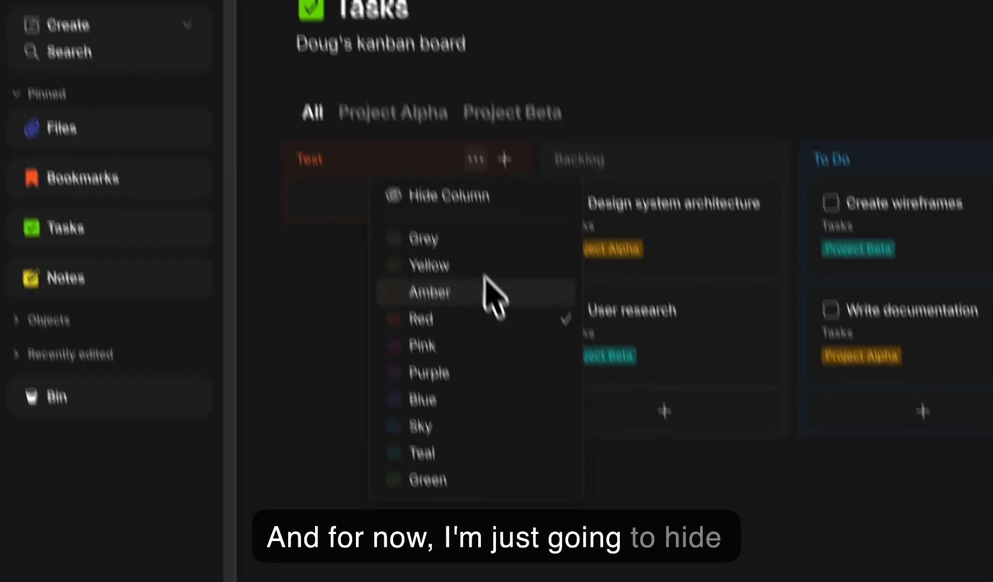
pyautogui.click(470, 198)
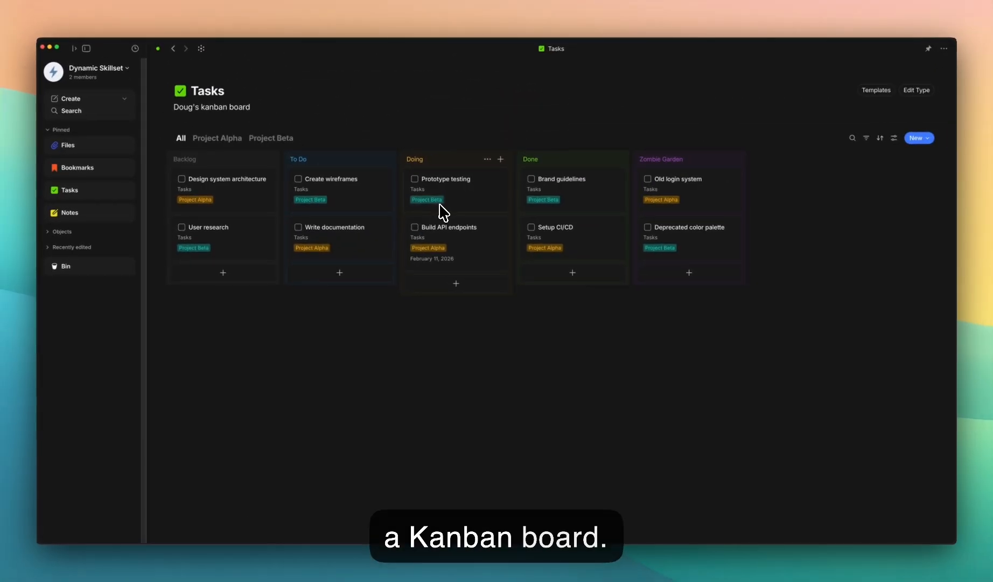
# - Review the Kanban layout options of the All view, including the Group by setting, and close them unchanged
pyautogui.click(895, 139)
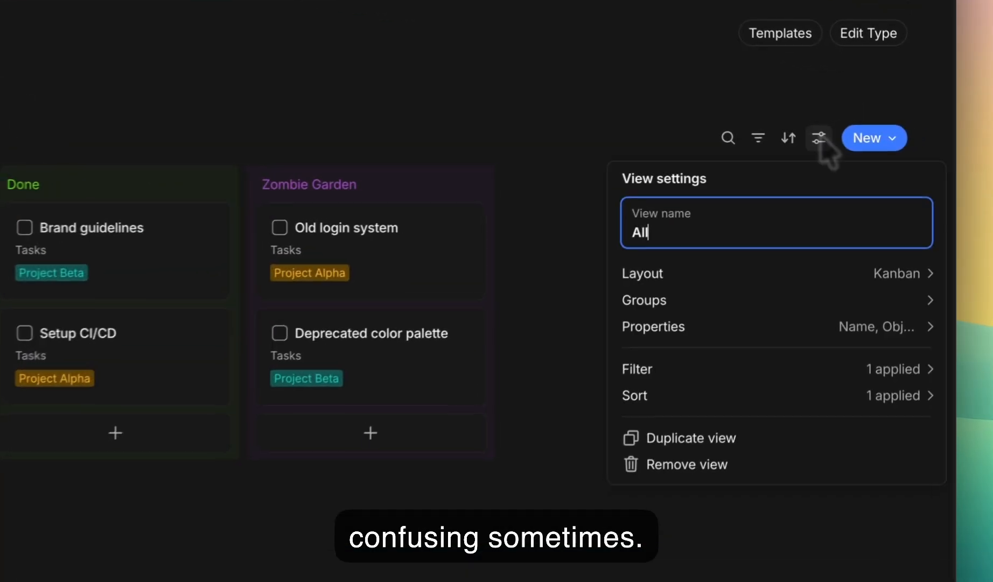
pyautogui.click(774, 271)
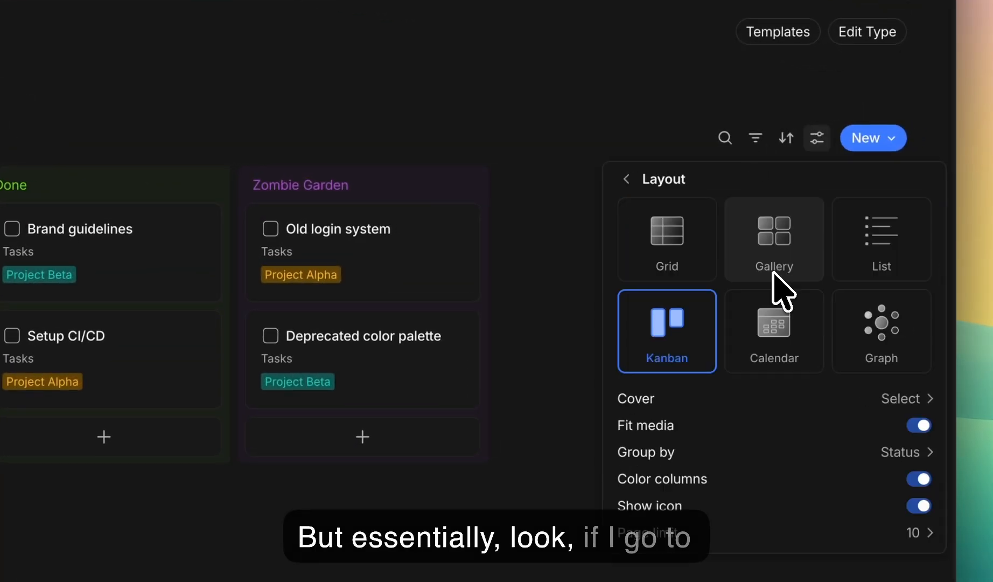
pyautogui.scroll(-3, 708, 474)
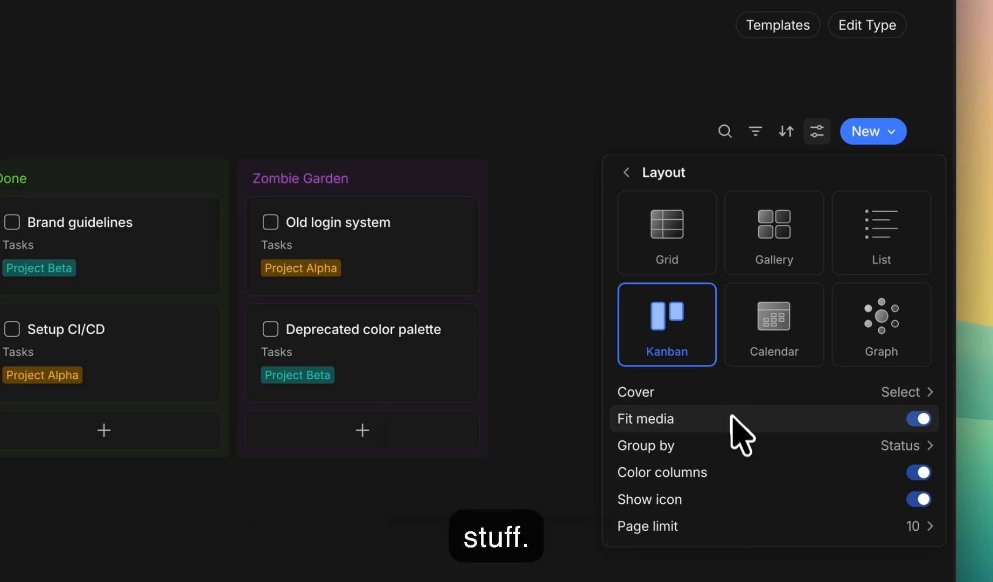
pyautogui.moveTo(730, 458)
pyautogui.click(575, 45)
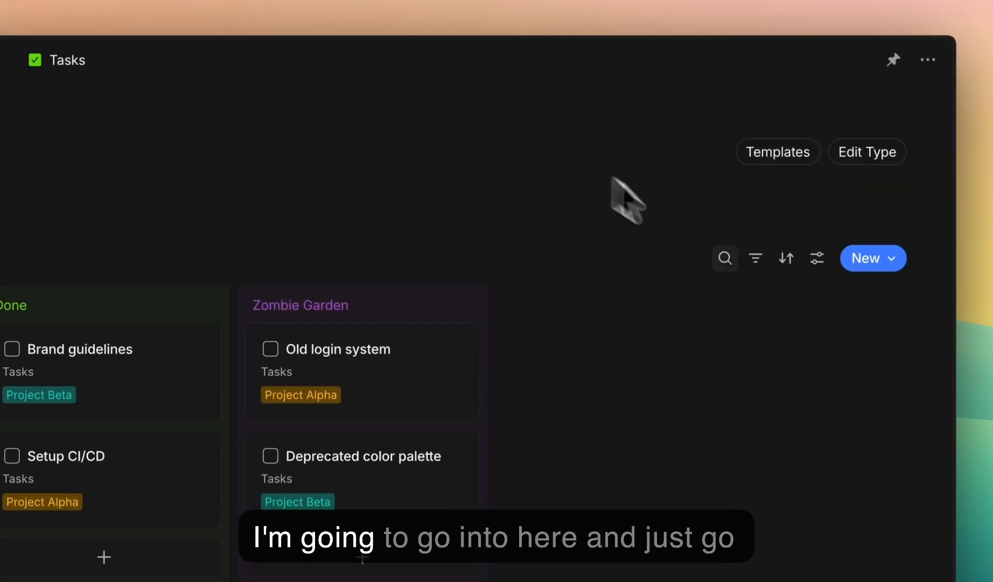
# - Show the Created by property on the All view's cards and hide it again
pyautogui.click(817, 266)
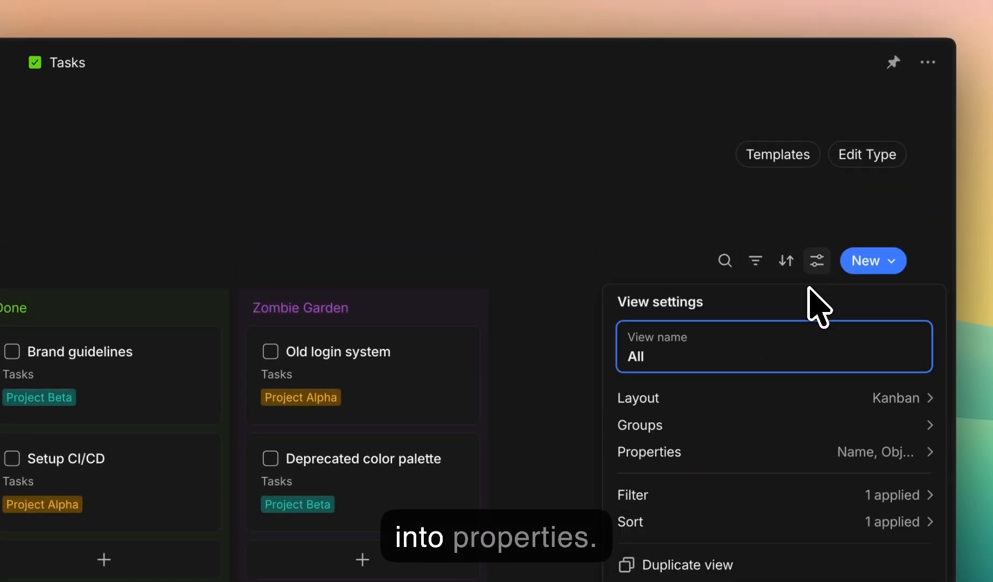
pyautogui.click(878, 452)
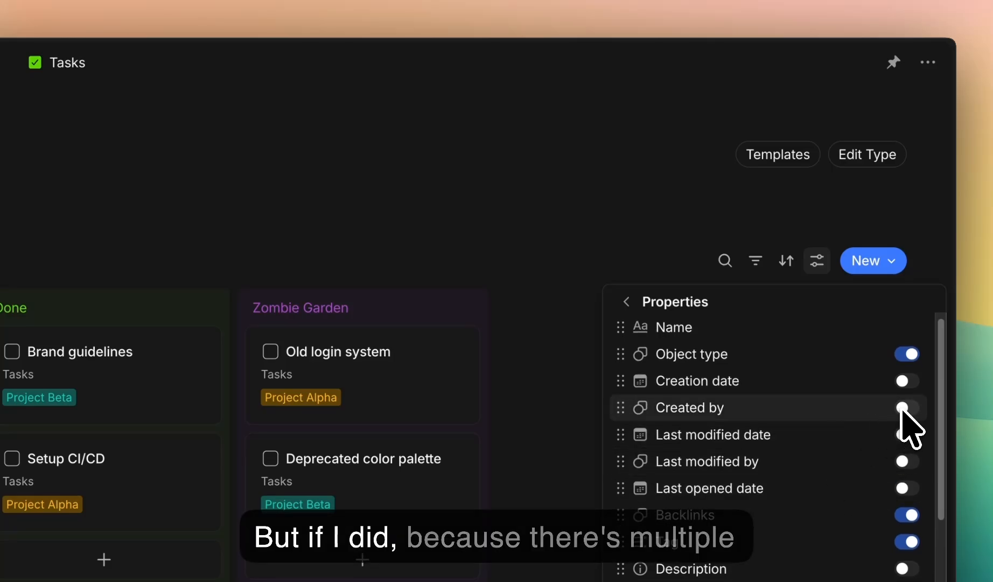
pyautogui.click(904, 408)
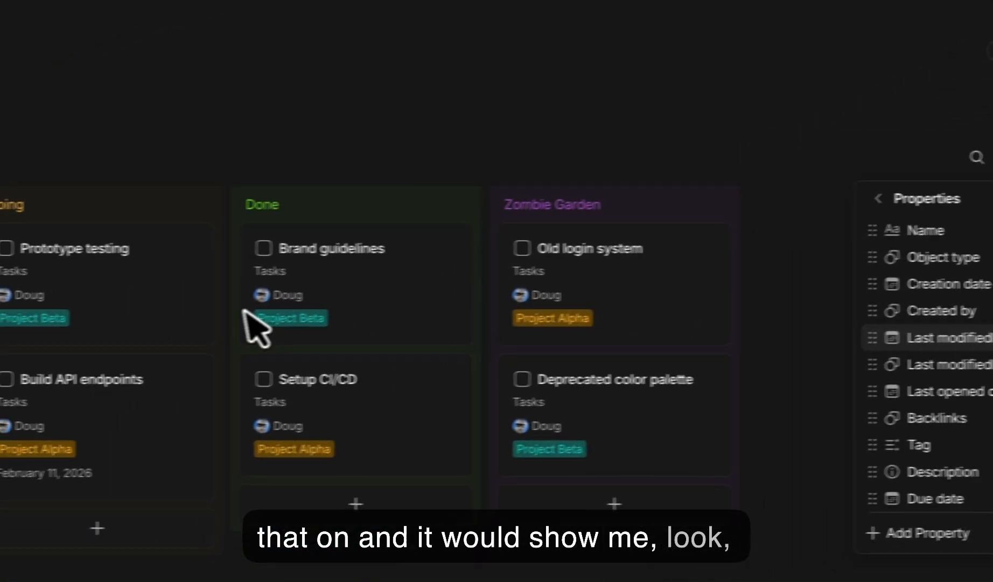
pyautogui.click(907, 314)
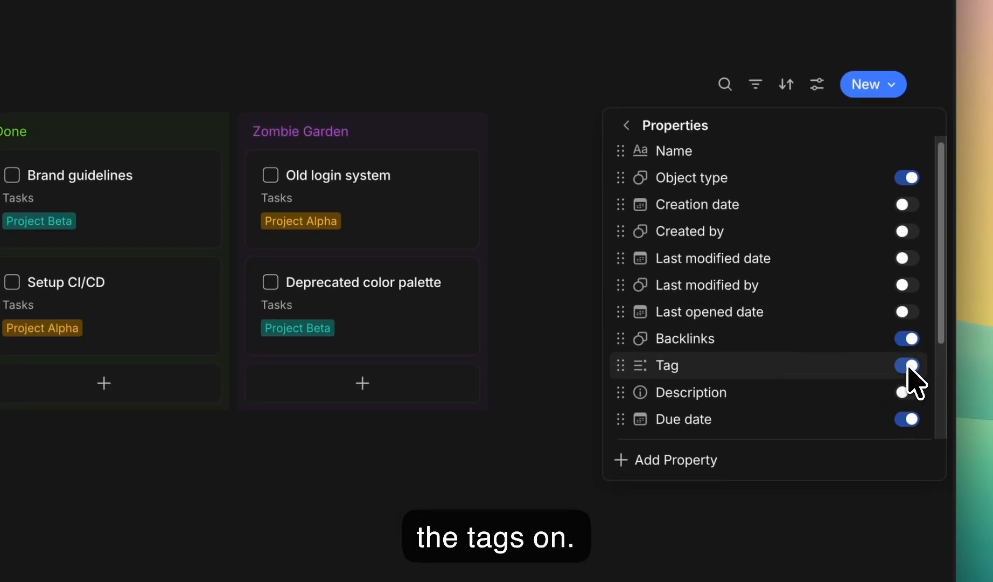
# - Hide the Tag property on the board's cards and show it again
pyautogui.click(908, 380)
pyautogui.scroll(-2, 910, 381)
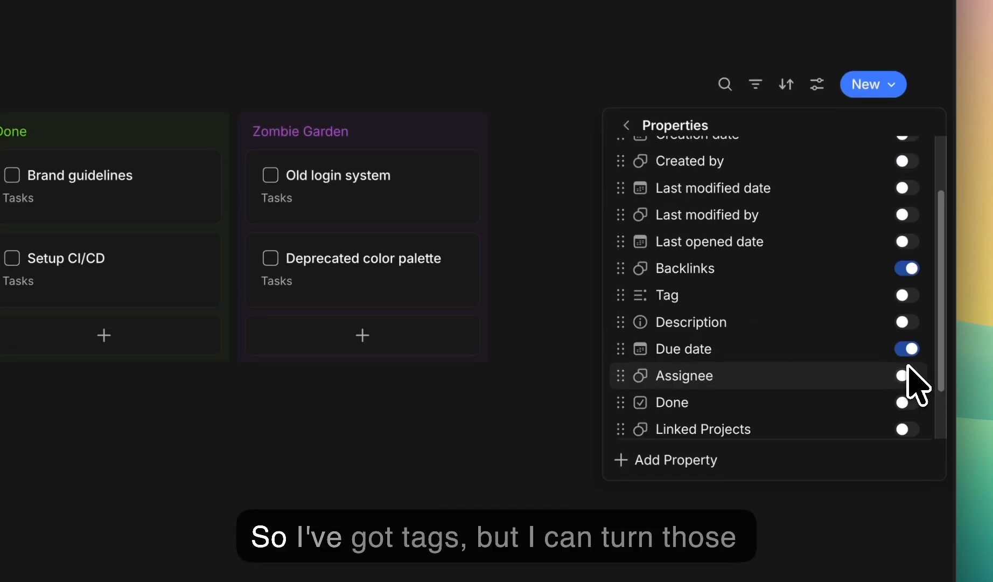
pyautogui.click(898, 296)
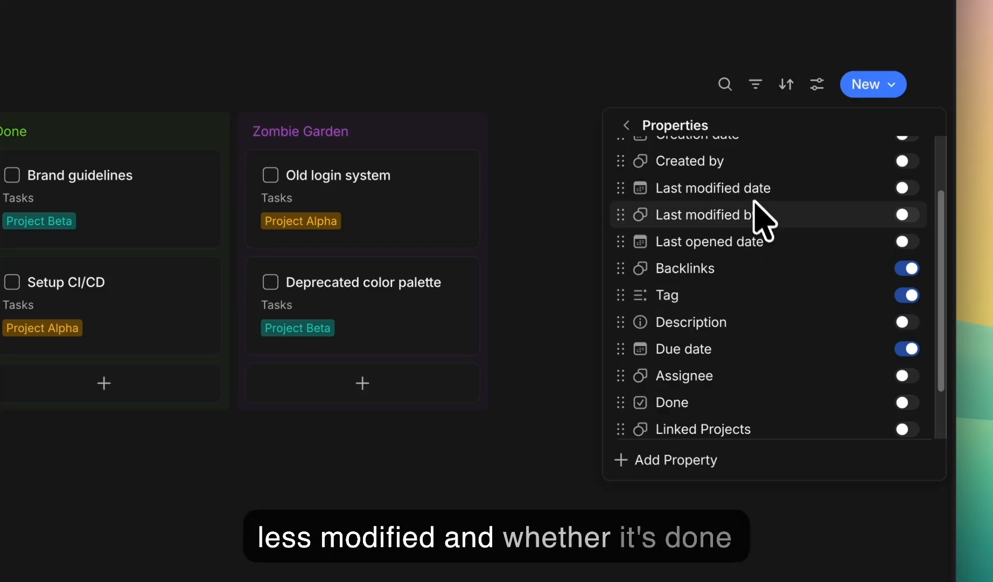
# - Show the Done property on the board's cards and hide it again
pyautogui.scroll(-1, 749, 387)
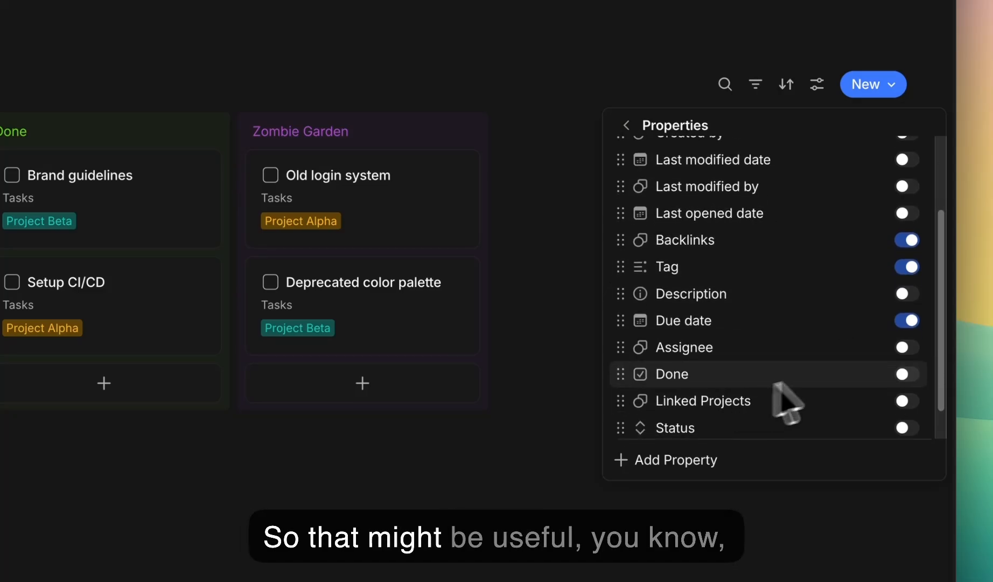
pyautogui.click(902, 374)
pyautogui.scroll(-1, 901, 372)
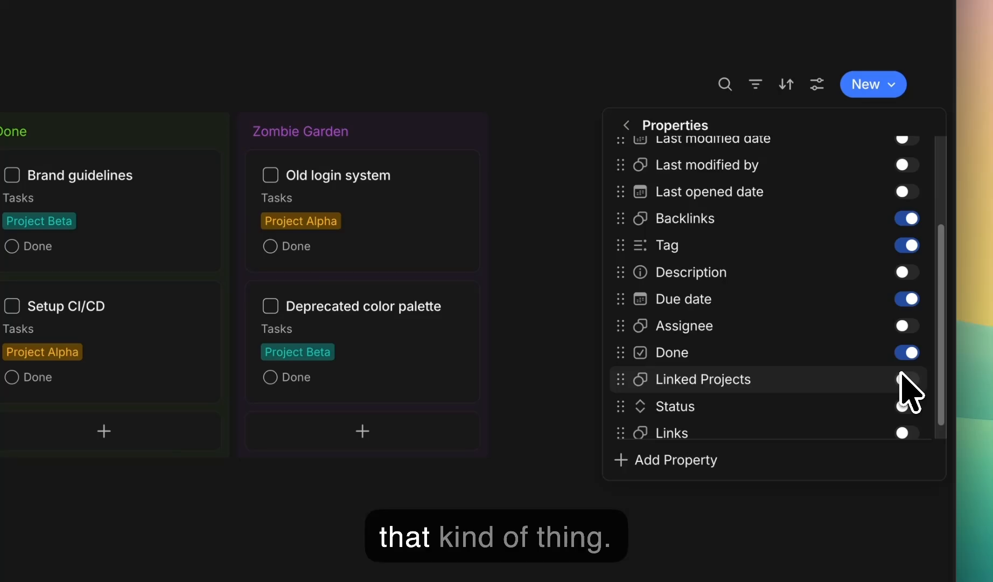
pyautogui.click(905, 352)
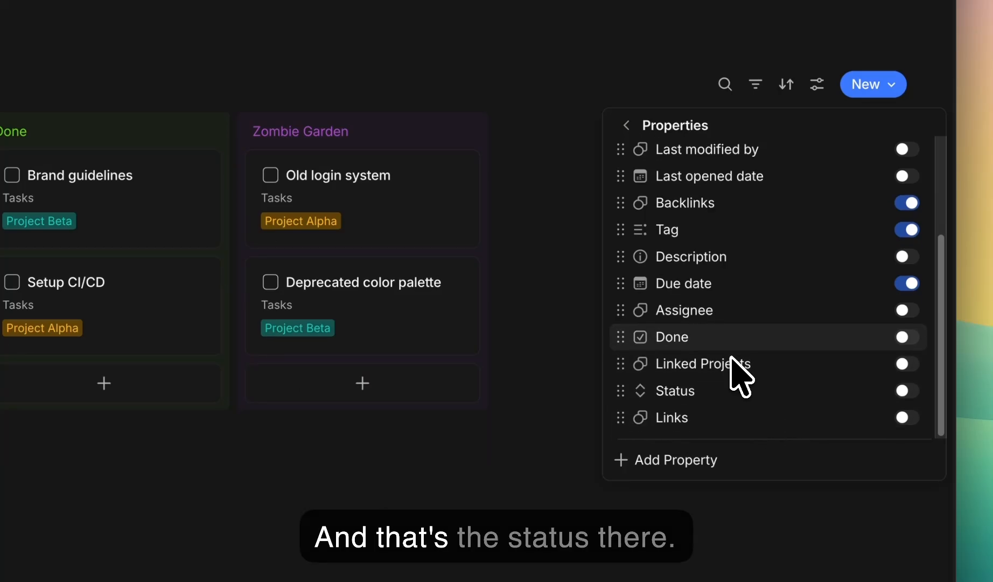
# - Show the Status property on the cards and hide it again, and turn on the Links property
pyautogui.click(907, 397)
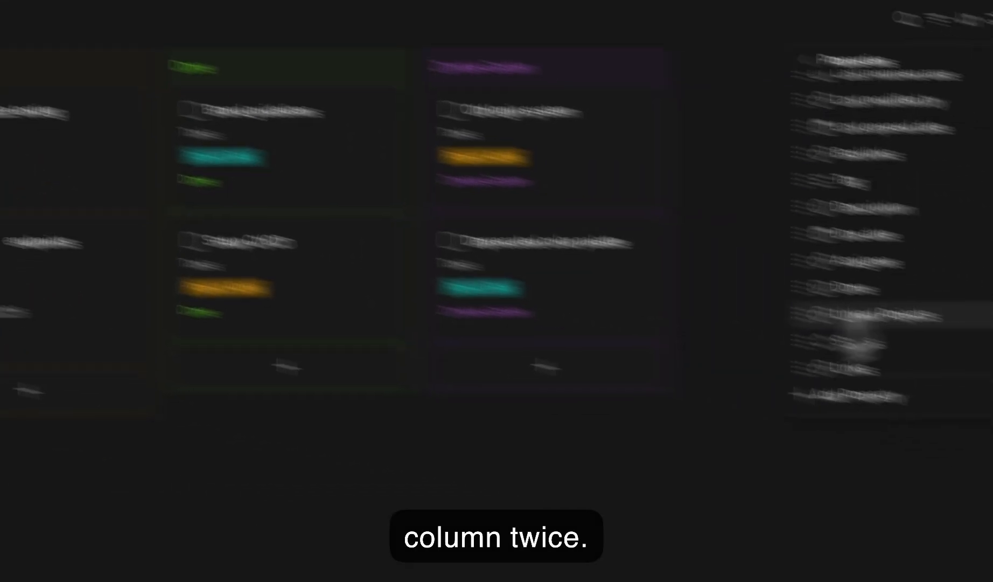
pyautogui.click(908, 296)
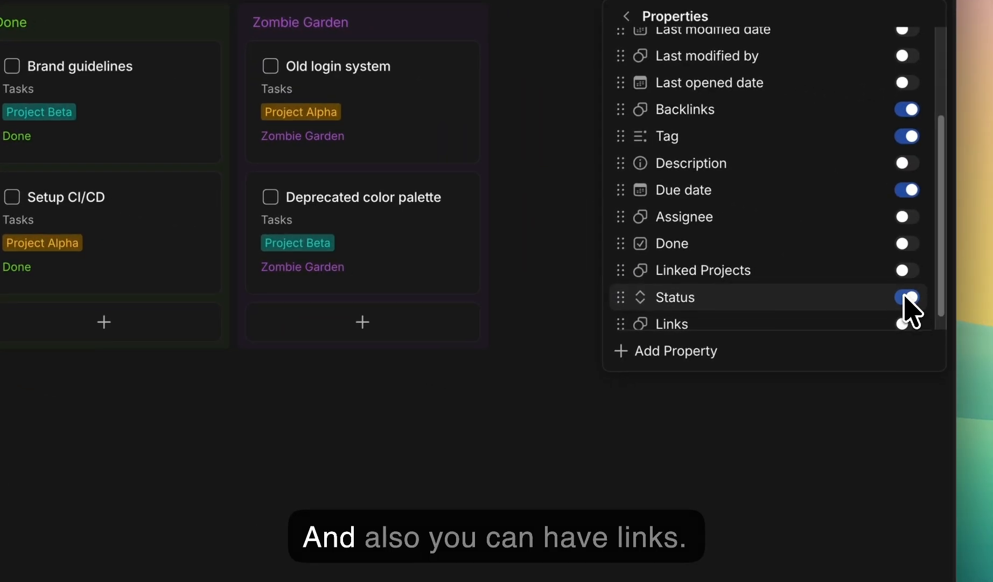
pyautogui.click(907, 323)
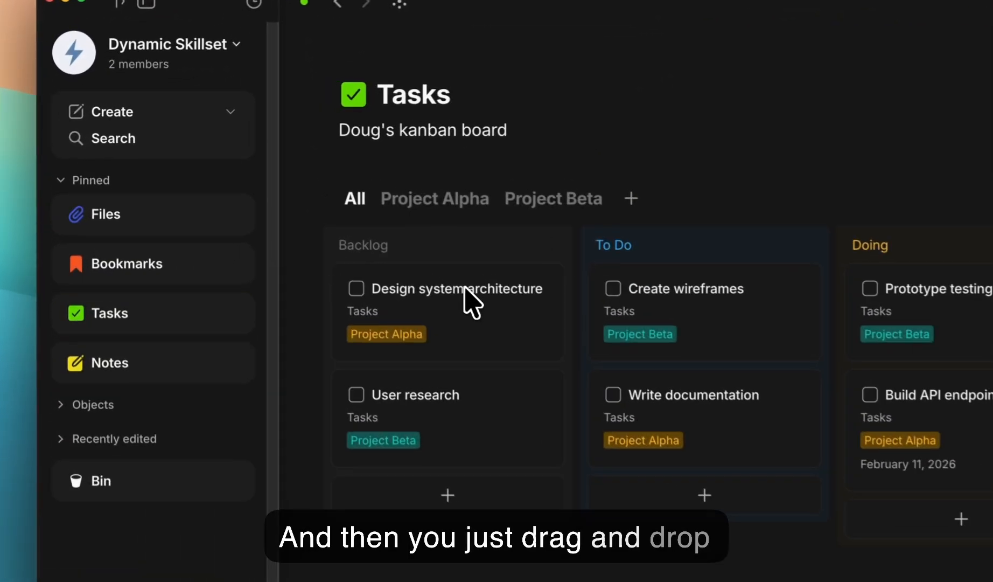
# - Pick up the Design system architecture card and drop it back in the Backlog column
pyautogui.moveTo(452, 295); pyautogui.dragTo(407, 294)
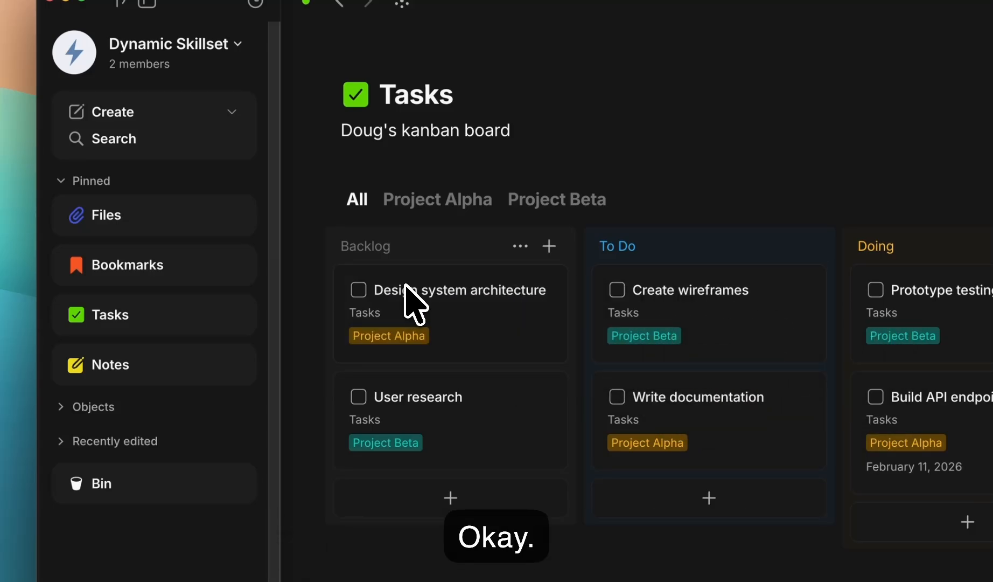
# - Switch to the Project Alpha view and hide its Test column
pyautogui.click(437, 199)
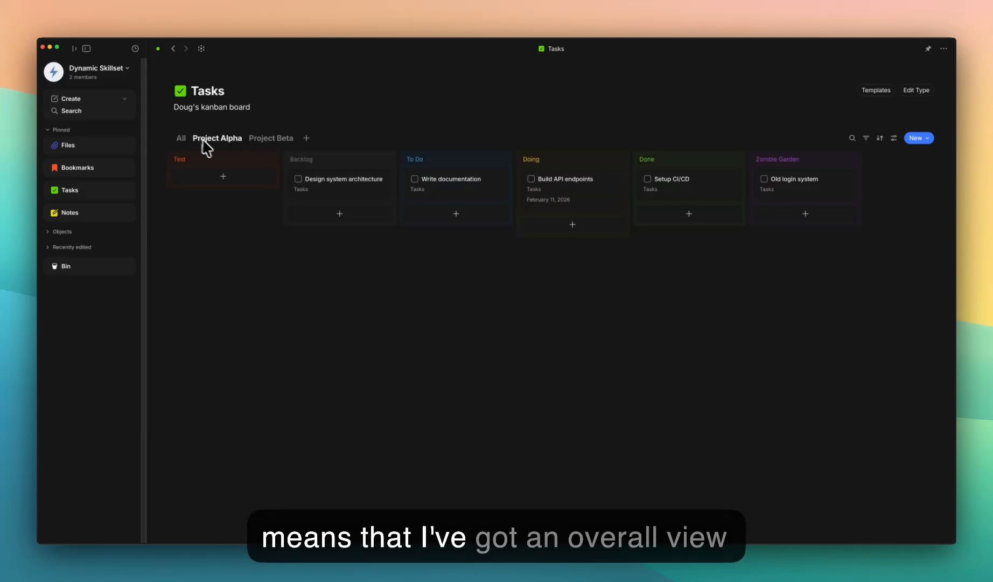
pyautogui.click(182, 140)
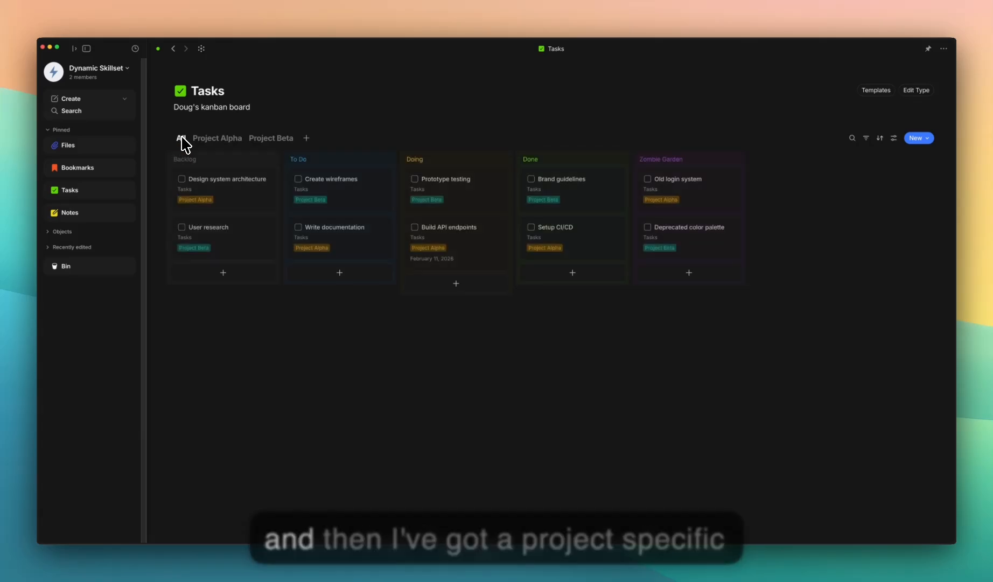
pyautogui.click(213, 140)
pyautogui.click(253, 159)
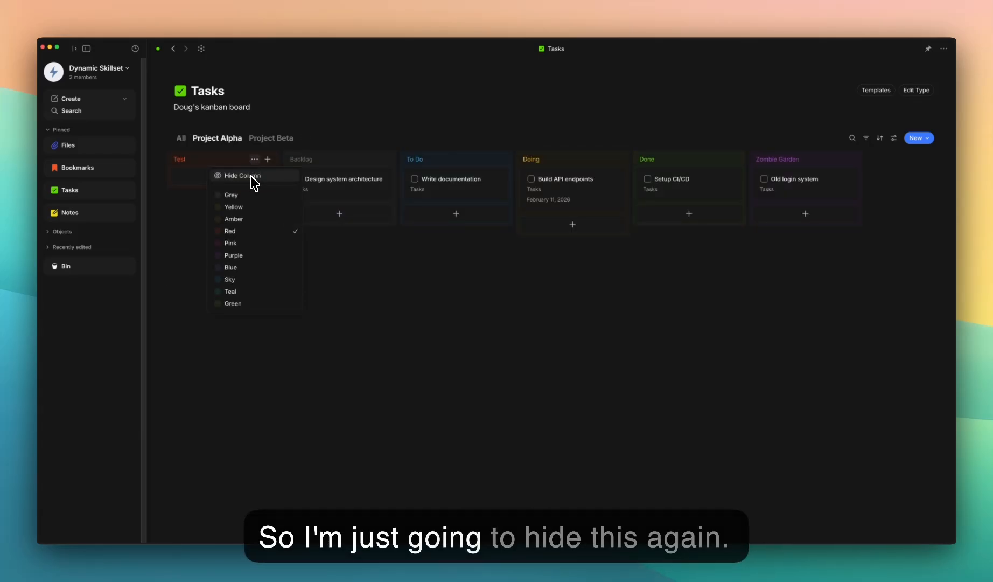
pyautogui.click(251, 176)
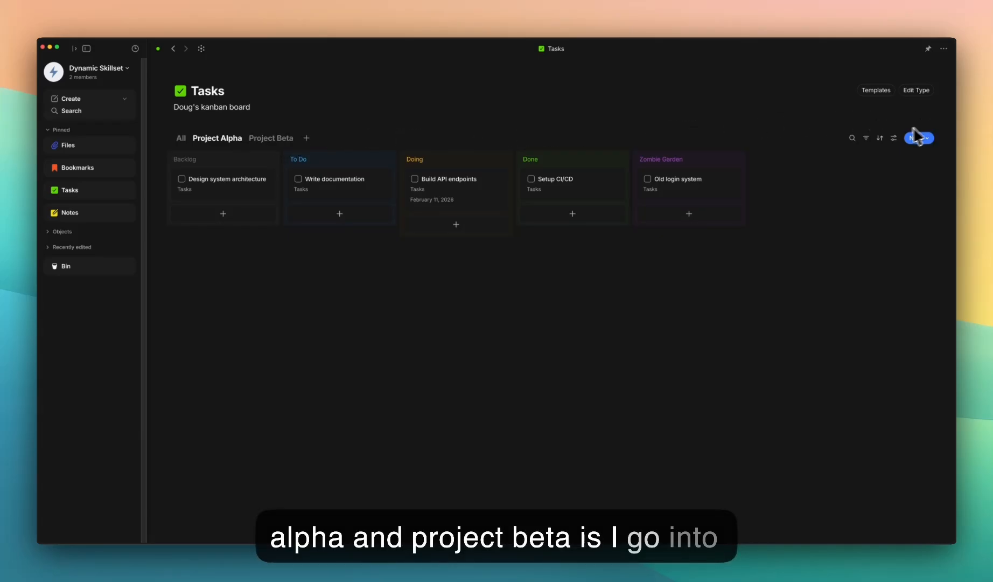
# - Check the layout type and the grouping property in the Project Alpha view's settings
pyautogui.click(894, 138)
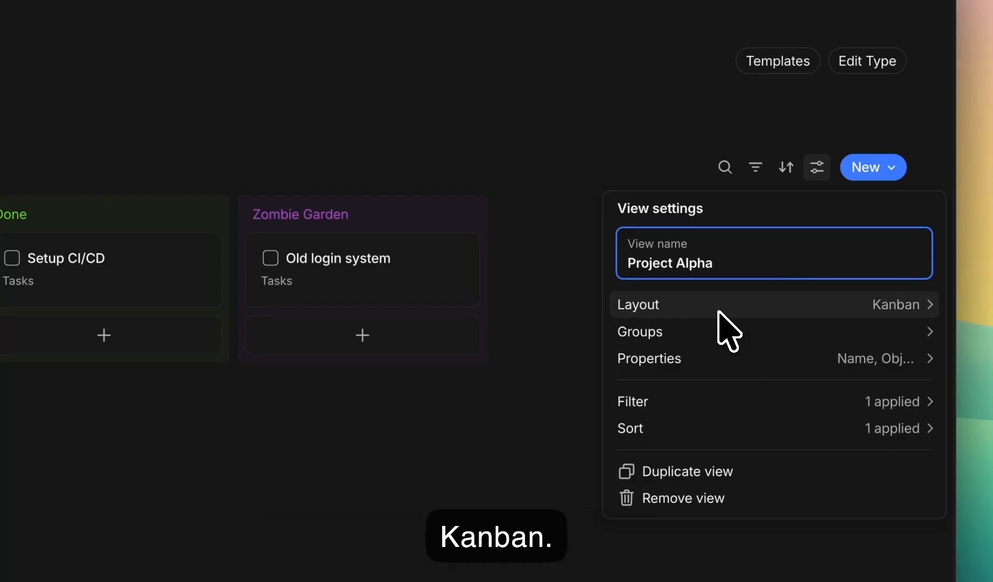
pyautogui.click(739, 311)
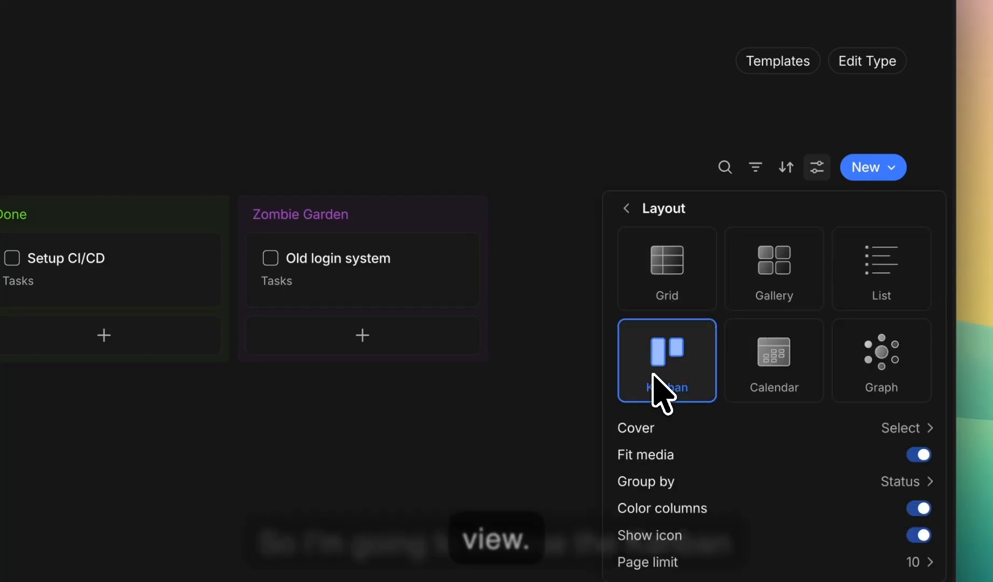
pyautogui.moveTo(704, 484)
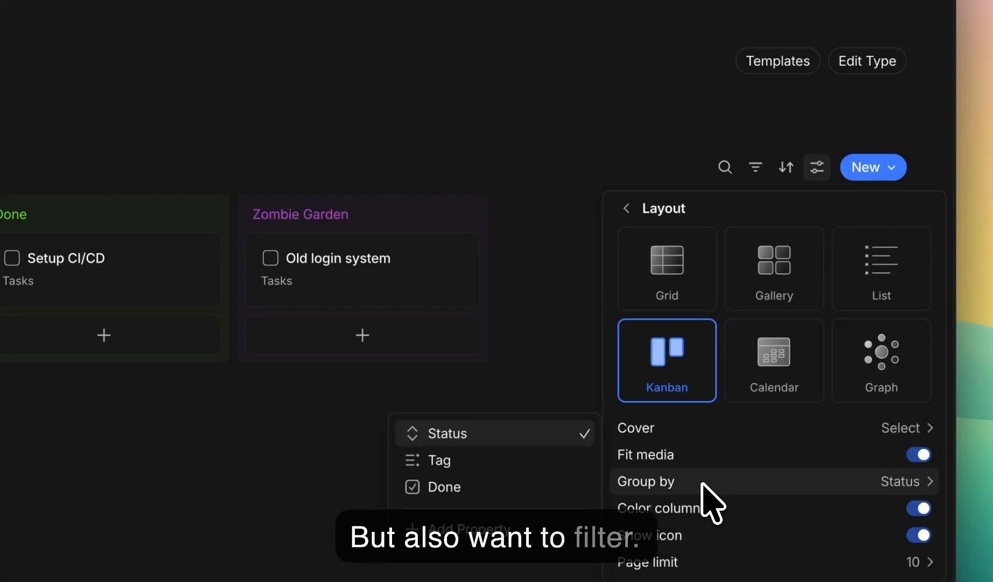
pyautogui.click(626, 208)
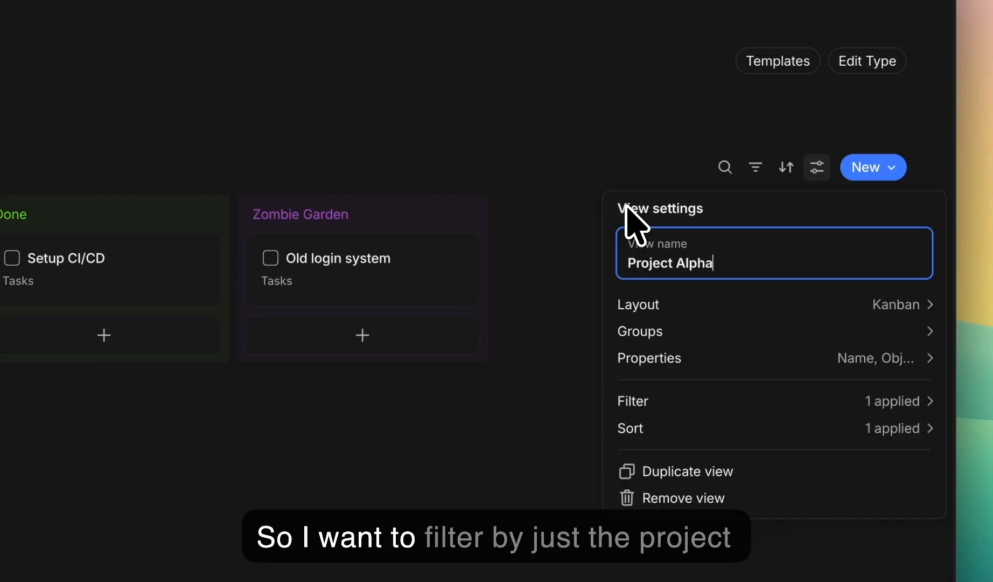
# - Examine which property, condition and project the Project Alpha view's filter uses
pyautogui.click(711, 401)
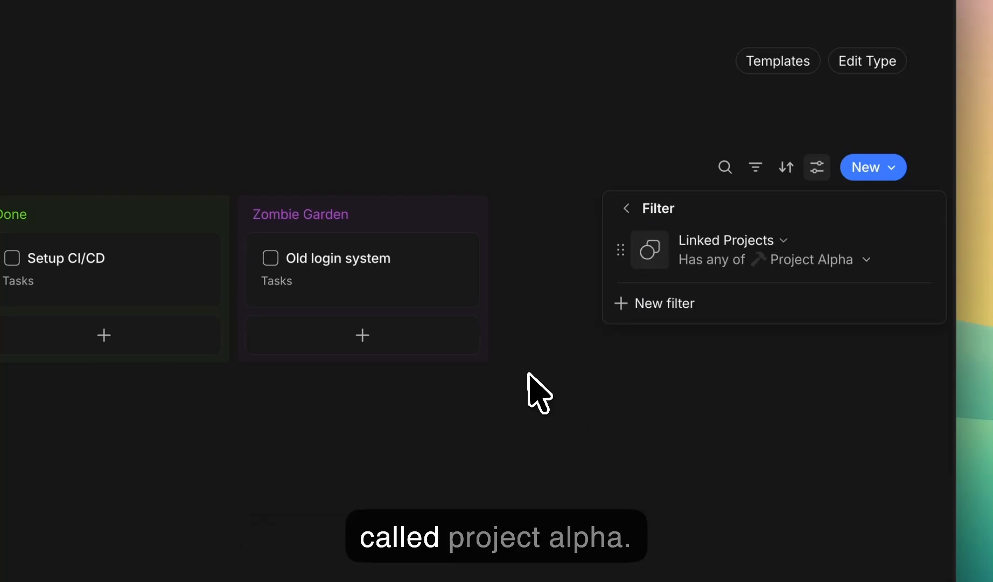
pyautogui.click(739, 263)
pyautogui.moveTo(716, 297)
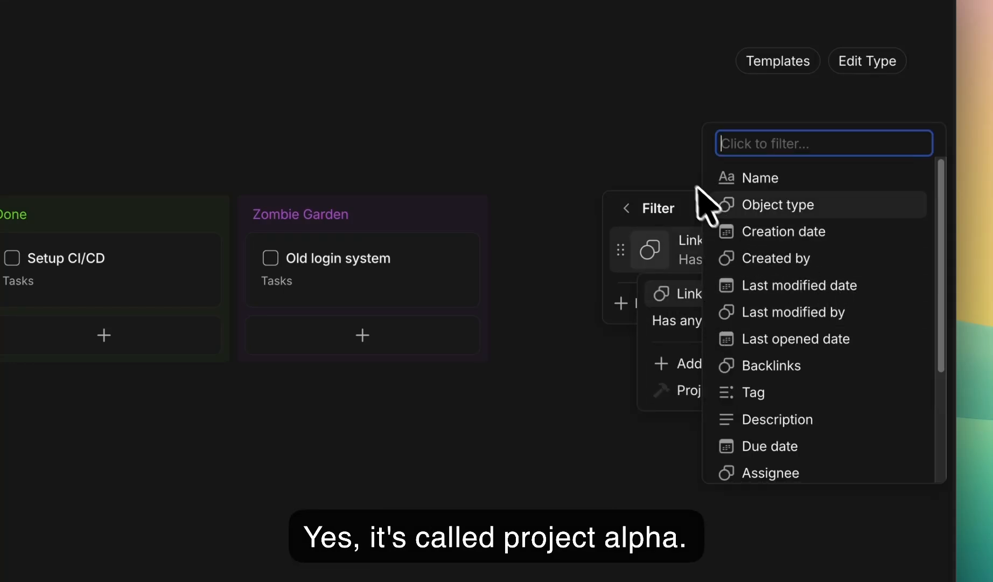
pyautogui.moveTo(654, 320)
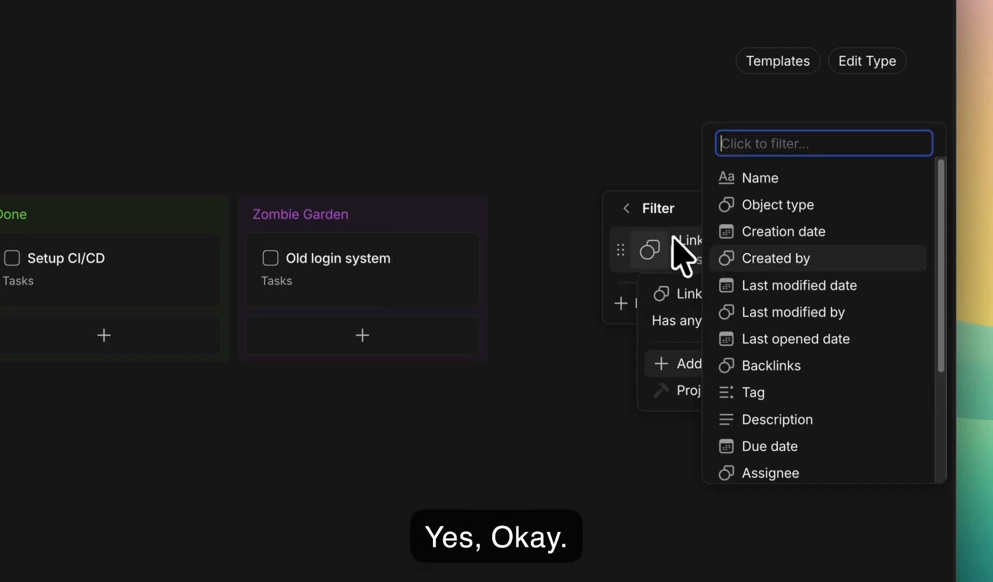
pyautogui.click(627, 211)
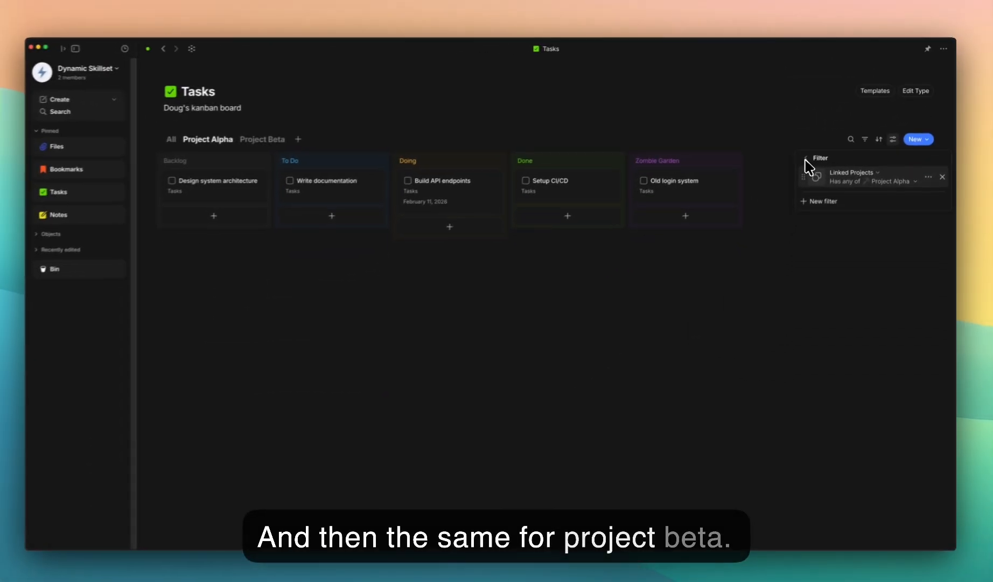
pyautogui.click(806, 158)
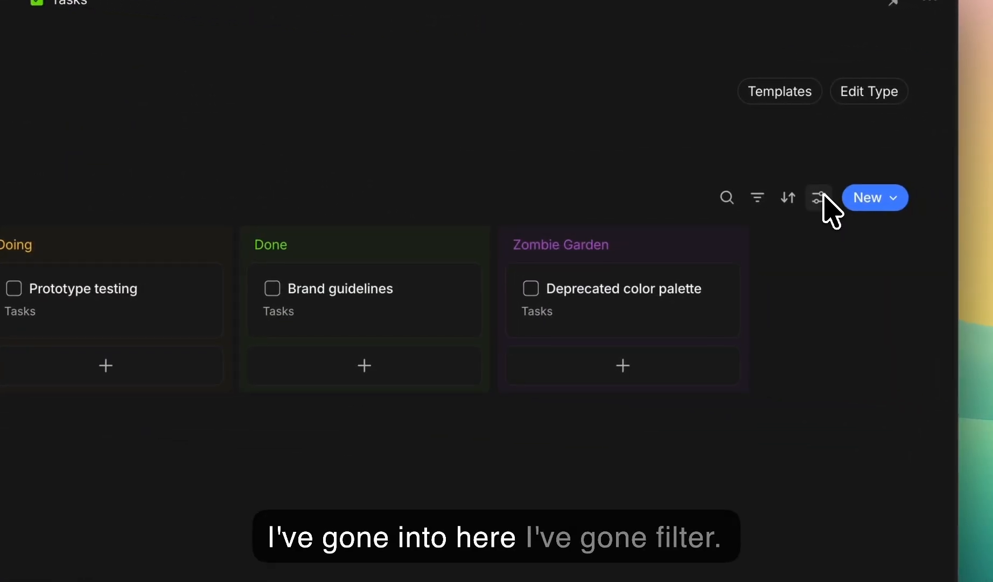
# - Remove the Linked Projects filter from the Project Beta view
pyautogui.click(819, 197)
pyautogui.click(671, 434)
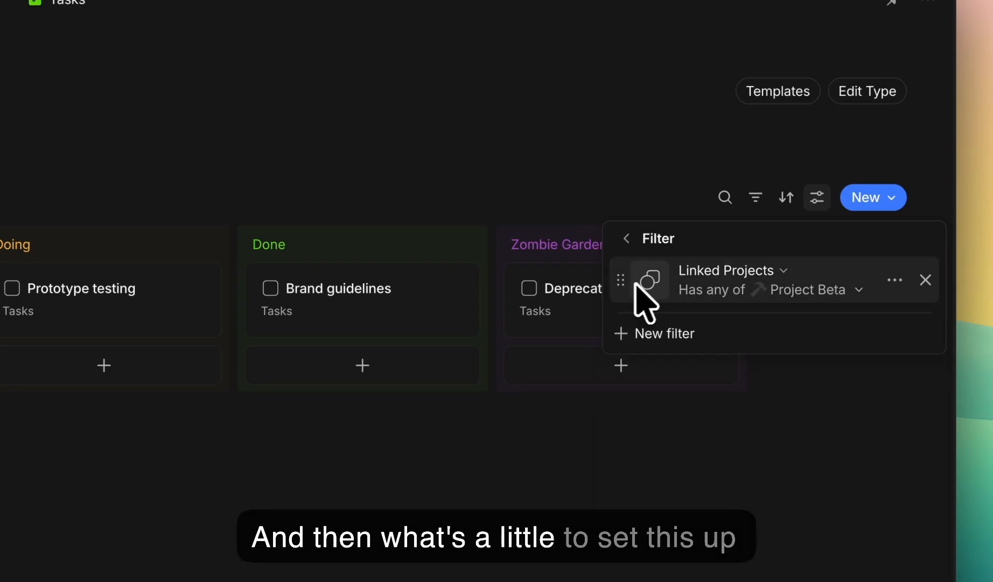
pyautogui.click(925, 280)
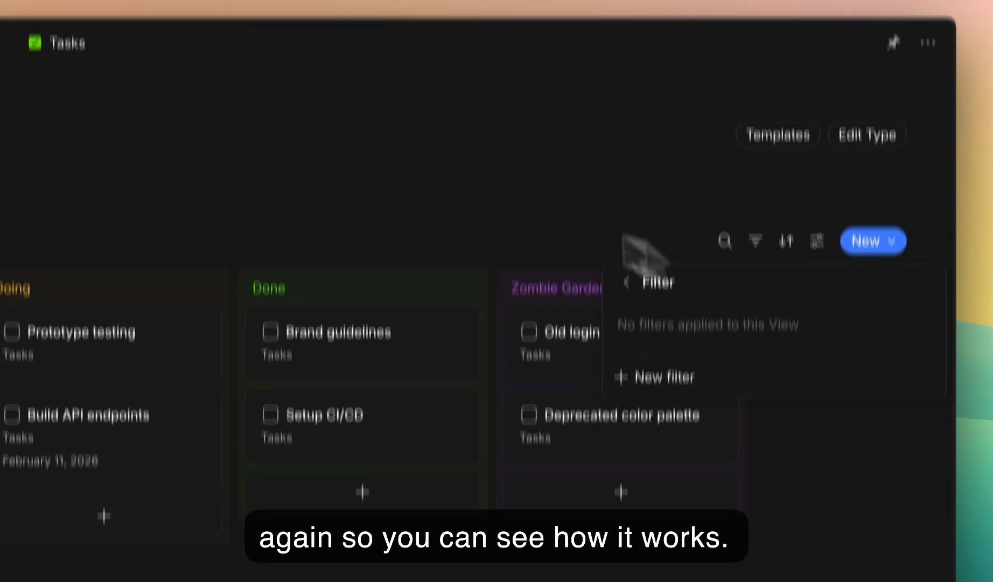
pyautogui.click(818, 138)
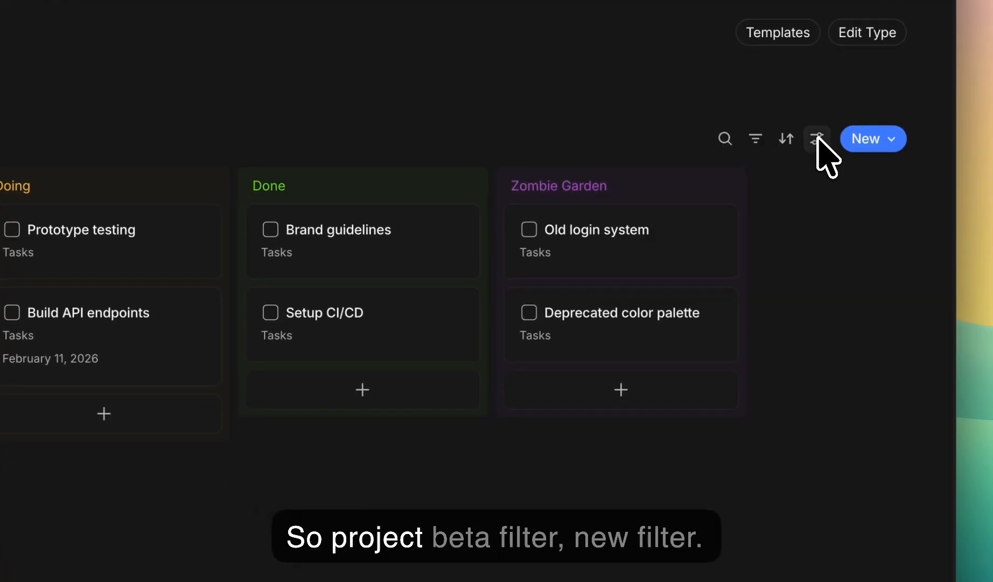
# - Add a filter to the Project Beta view on Linked Projects with the condition Has any of and the value Project Beta
pyautogui.click(817, 138)
pyautogui.click(685, 374)
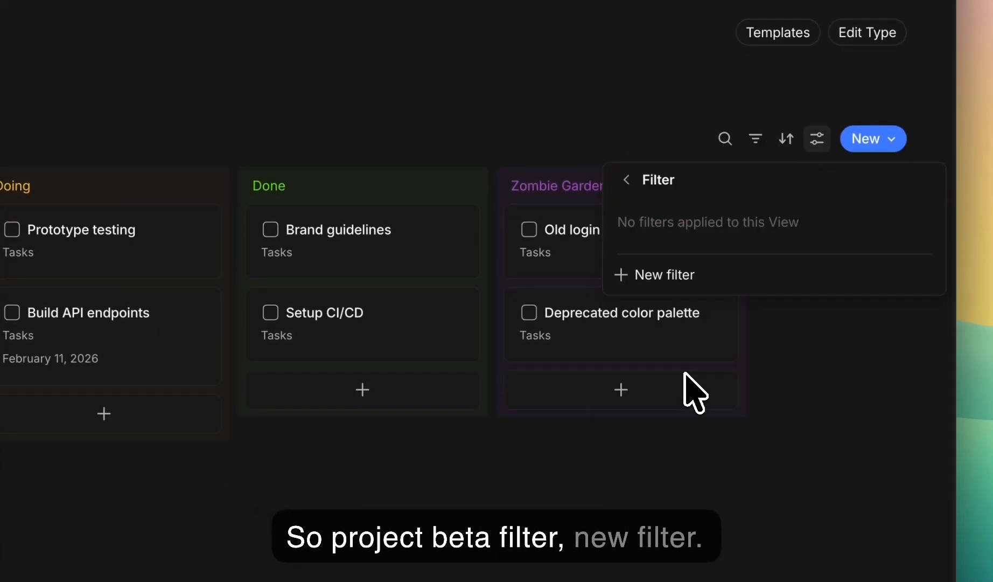
pyautogui.click(690, 272)
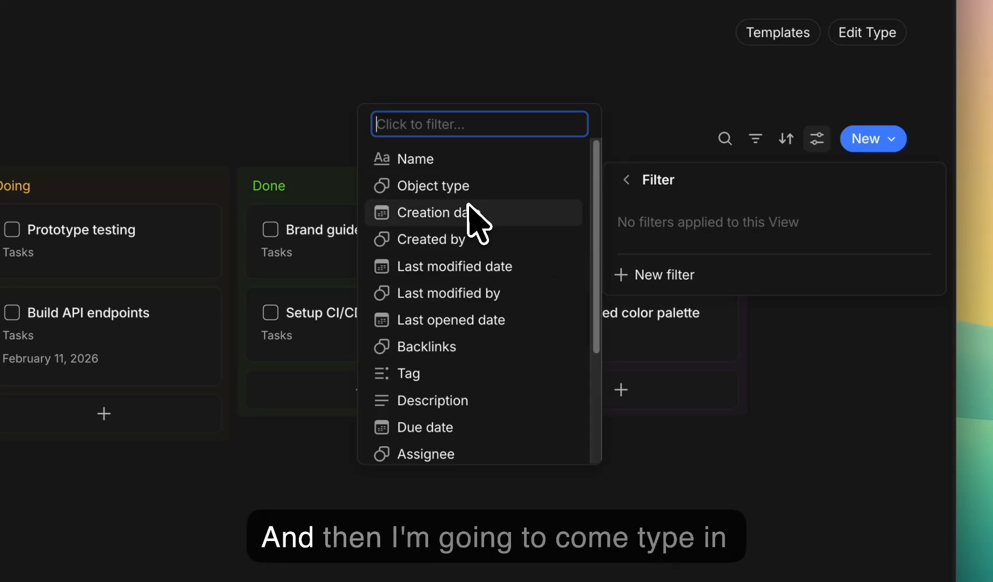
pyautogui.write('projec')
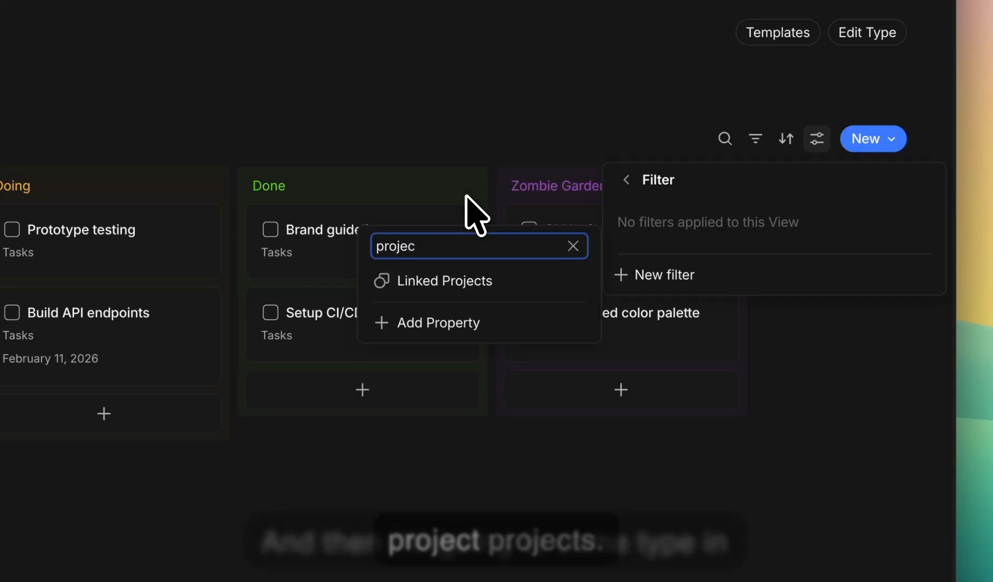
pyautogui.click(487, 279)
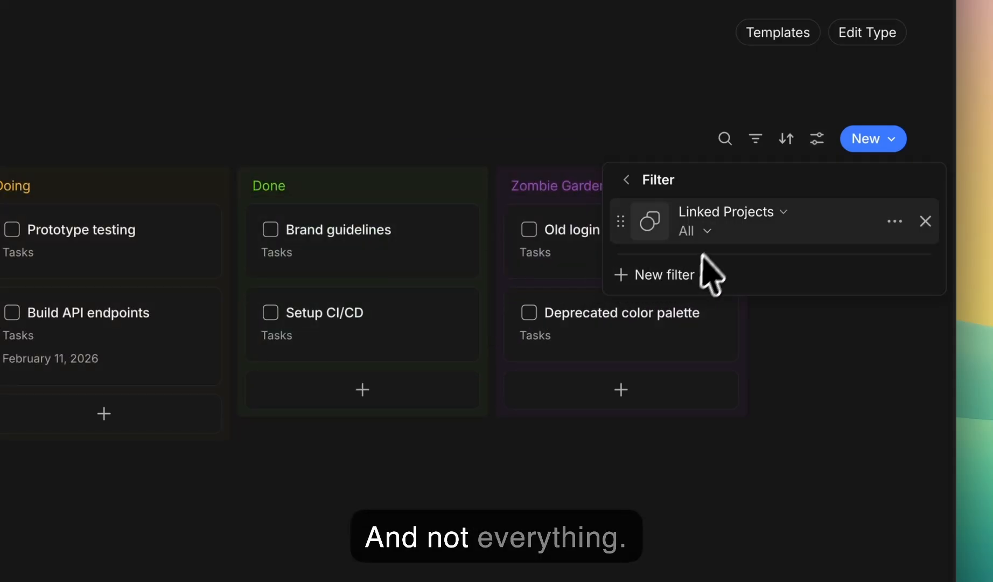
pyautogui.moveTo(684, 291)
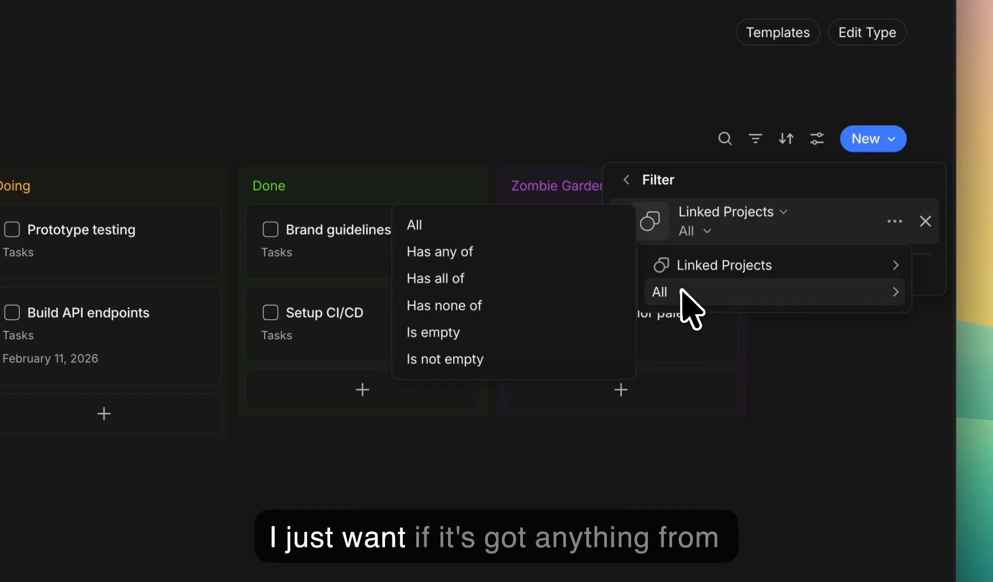
pyautogui.click(494, 258)
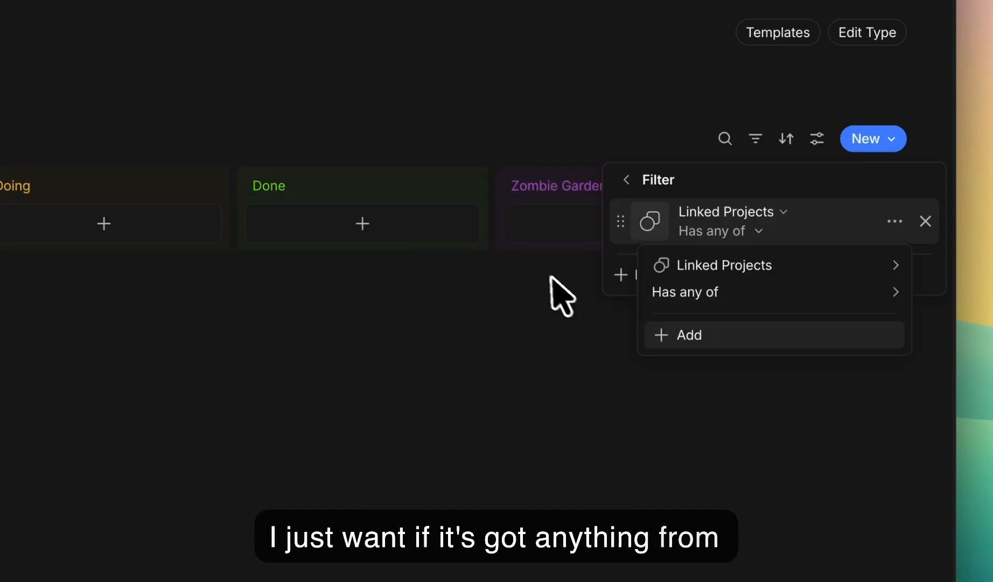
pyautogui.click(703, 340)
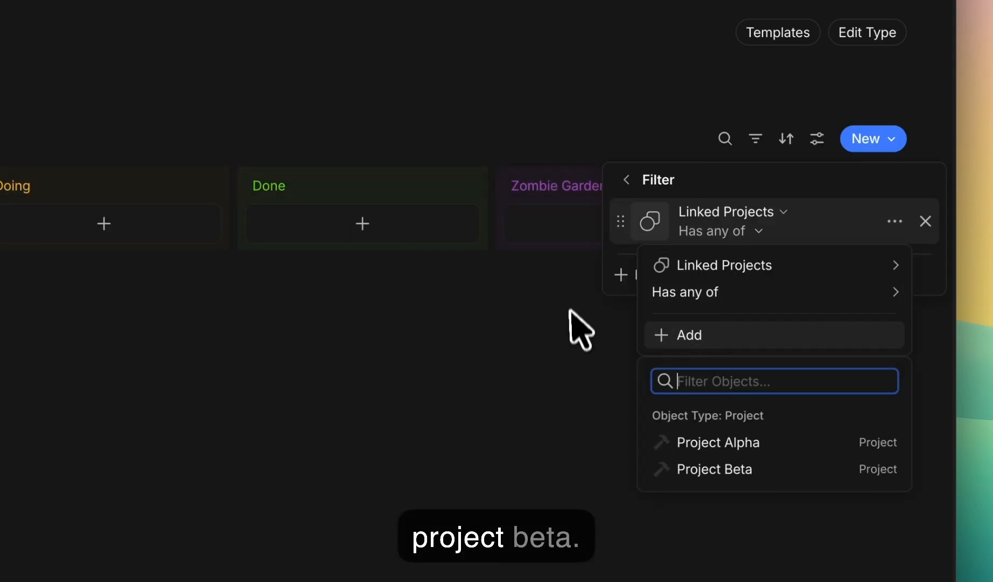
pyautogui.click(724, 470)
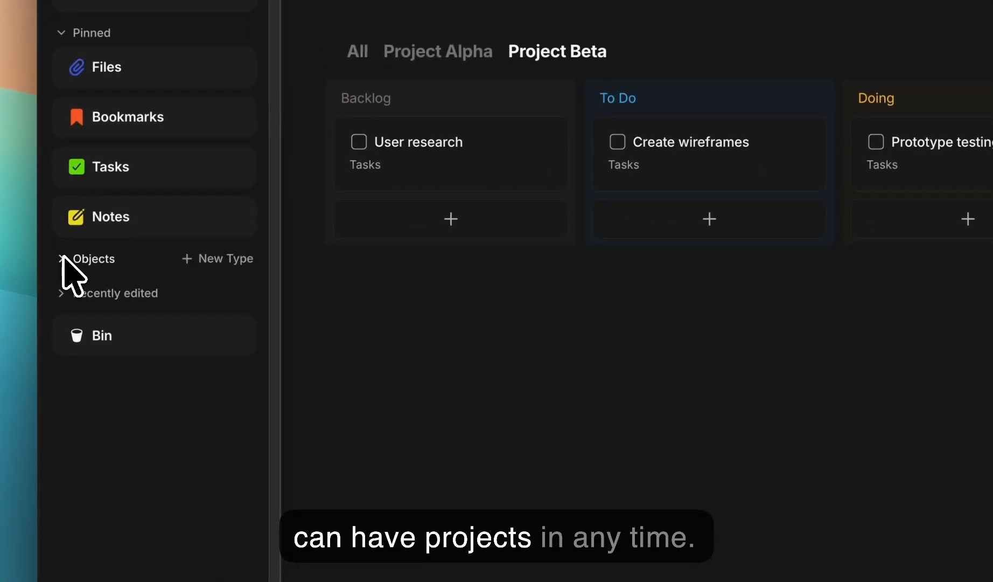
# - Open Project Alpha from the Projects objects and look through the tasks in its backlinks
pyautogui.click(62, 259)
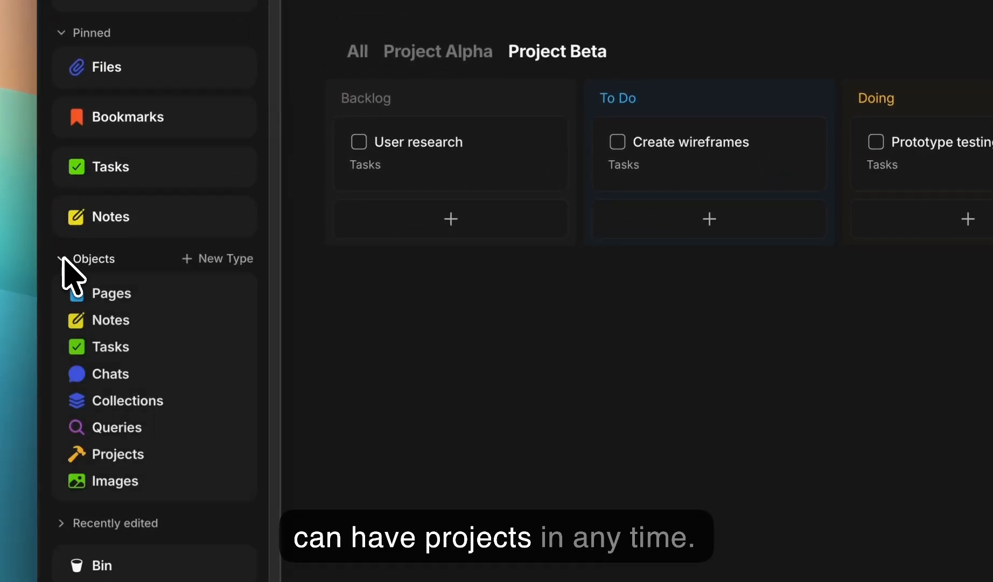
pyautogui.click(151, 420)
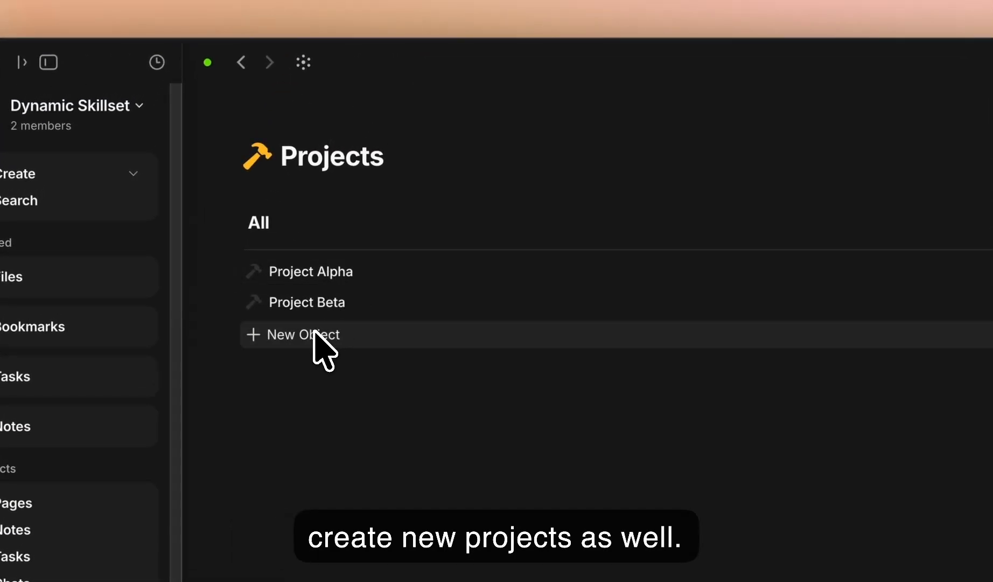
pyautogui.click(307, 276)
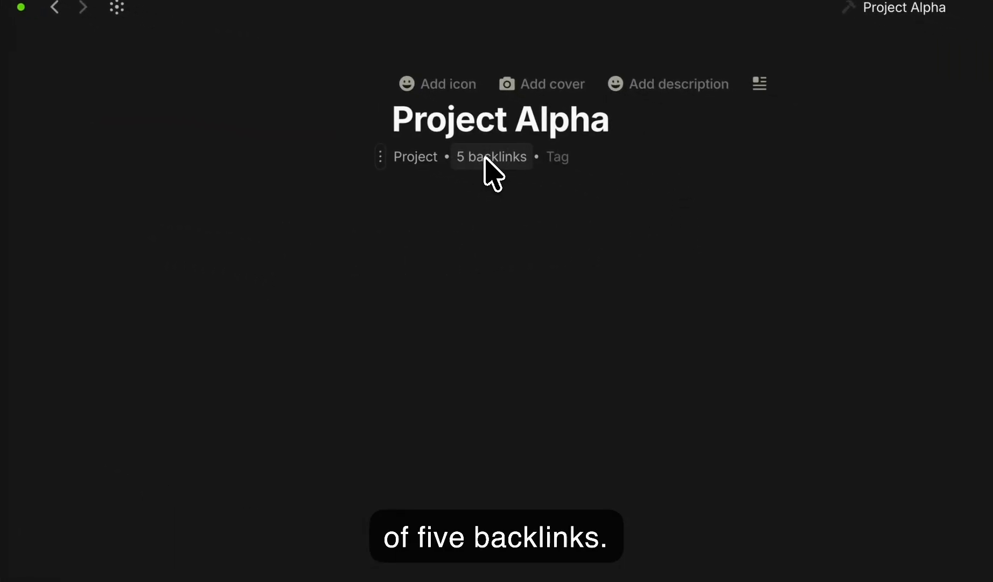
pyautogui.click(487, 159)
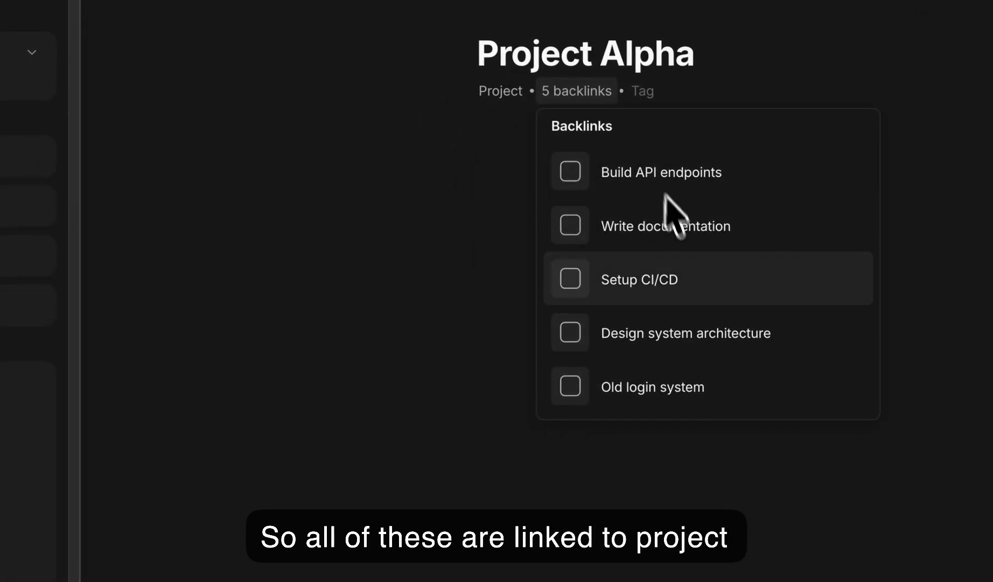
pyautogui.click(376, 216)
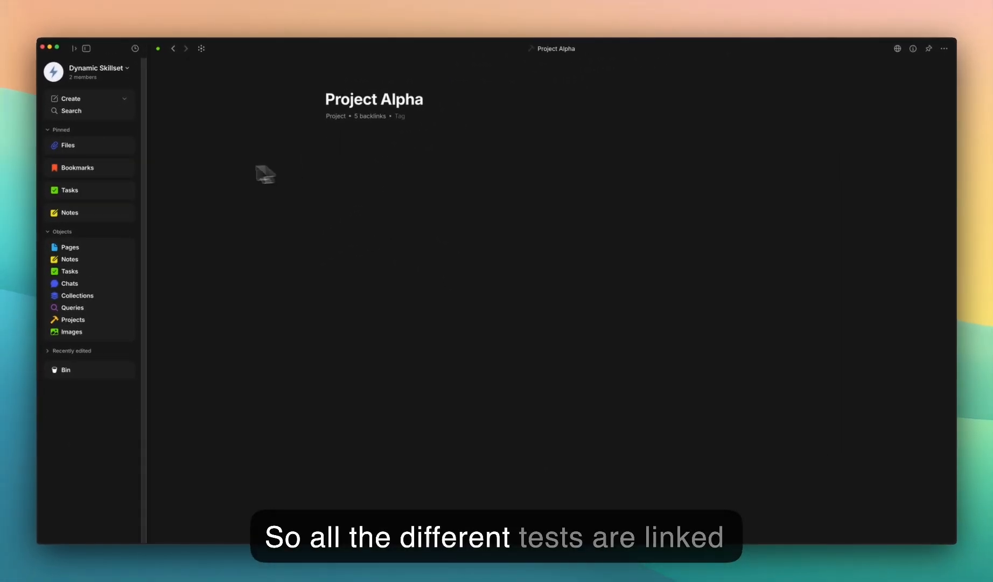
# - Create a task named Test in the Doing column of the Tasks board and open it
pyautogui.click(75, 188)
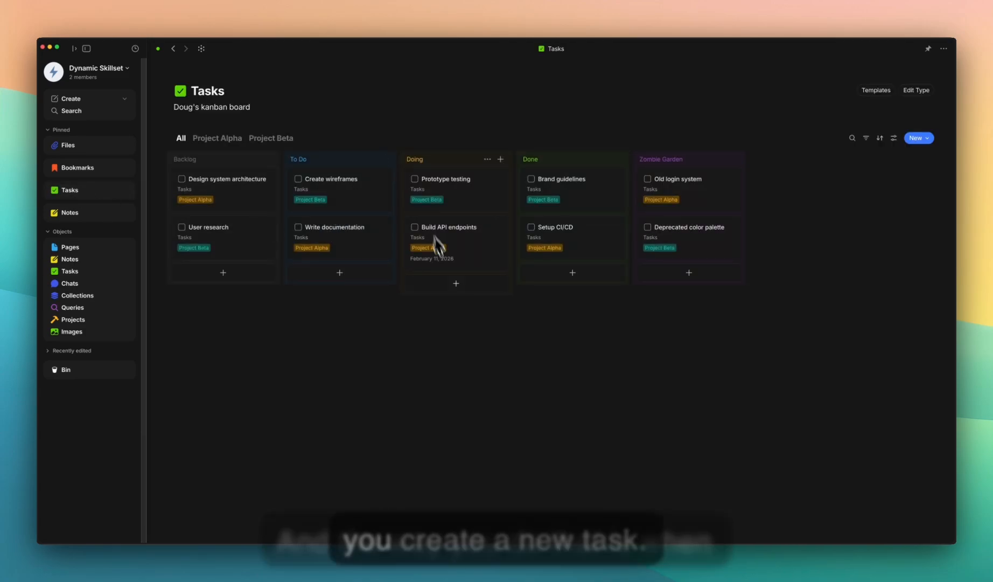
pyautogui.click(456, 284)
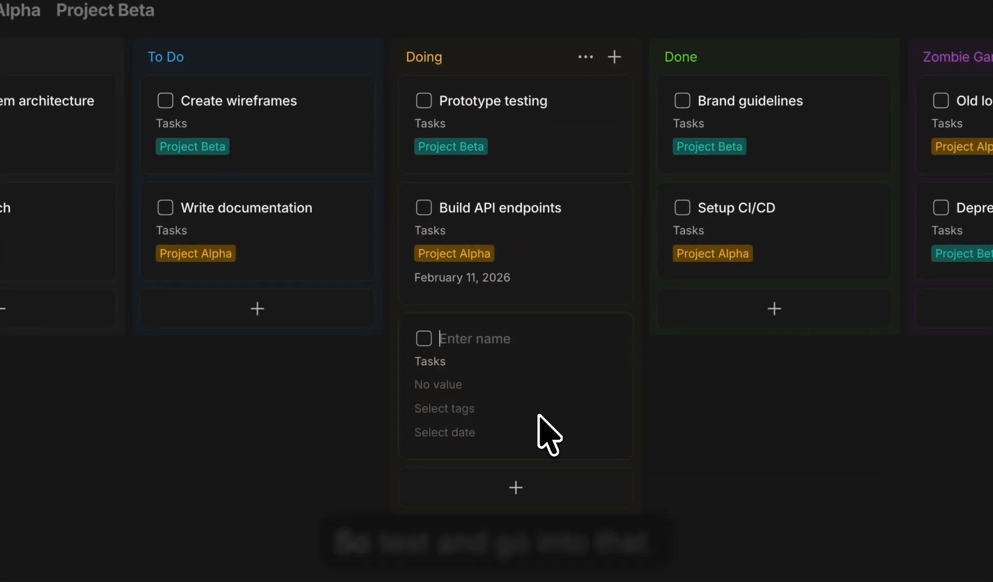
pyautogui.write('Test')
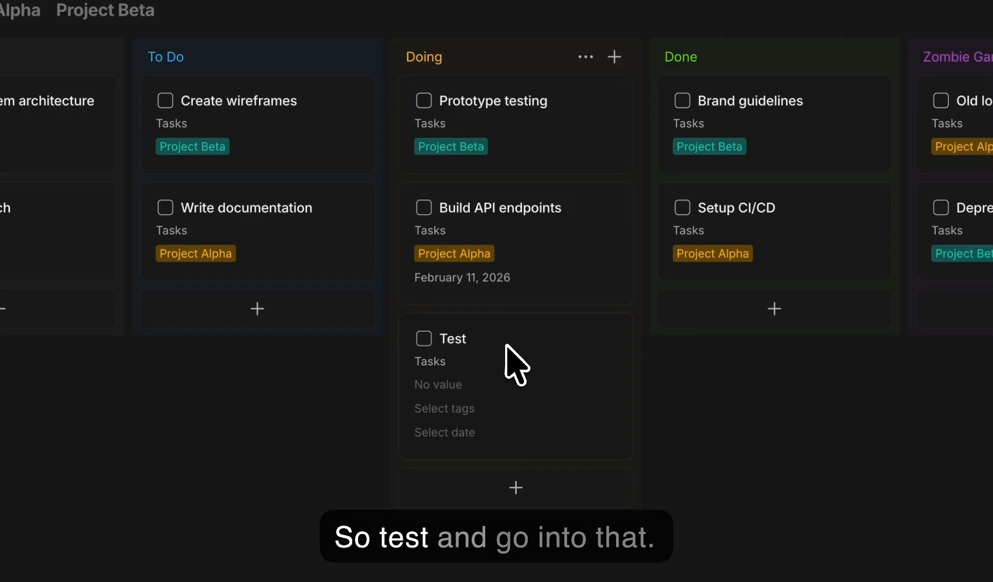
pyautogui.press('Return')
pyautogui.click(499, 139)
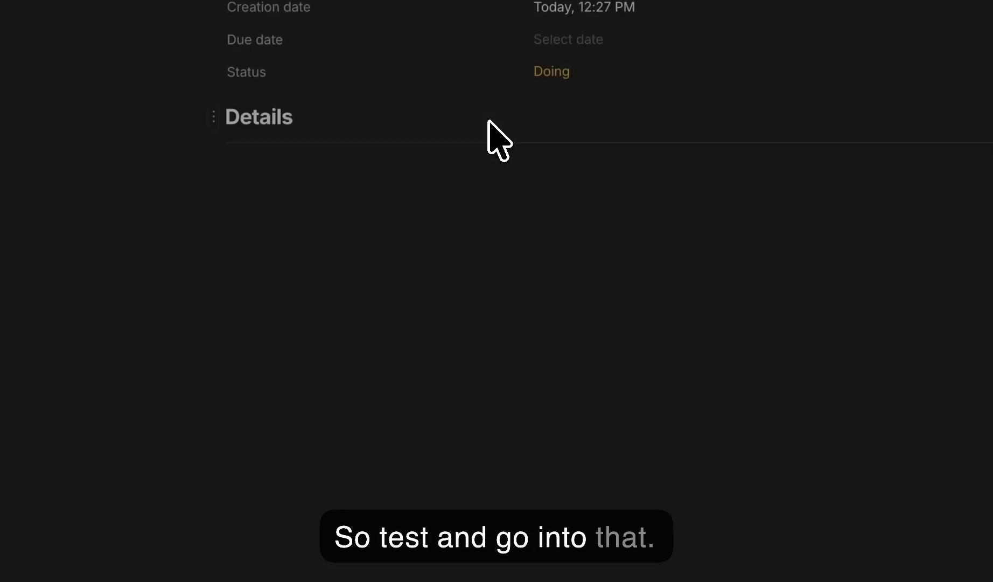
# - Assign the Doing tag to the Test task
pyautogui.click(431, 207)
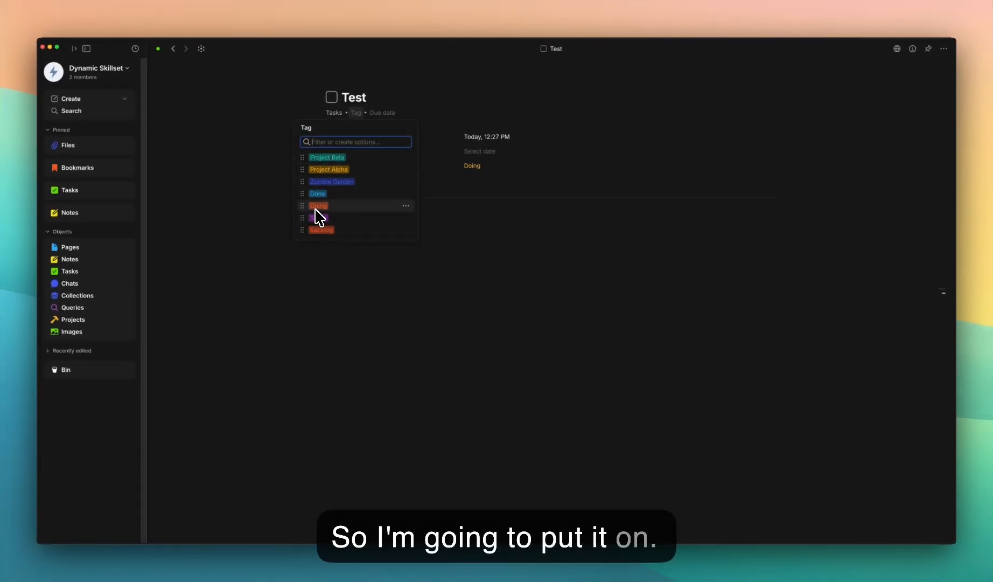
pyautogui.click(315, 209)
pyautogui.click(537, 261)
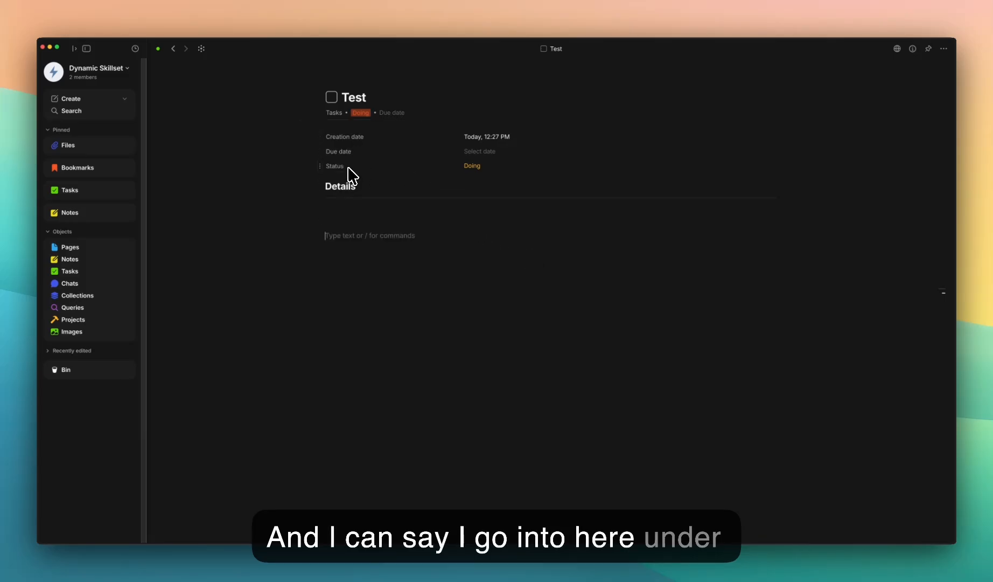
# - Set the Test task's Linked Projects property to Project Alpha and return to the Tasks board
pyautogui.click(912, 48)
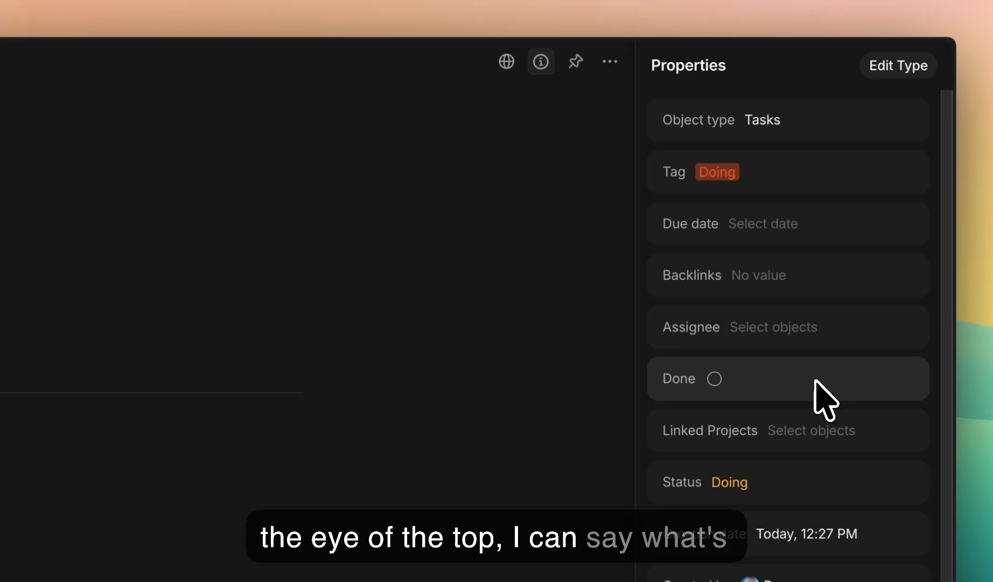
pyautogui.click(812, 434)
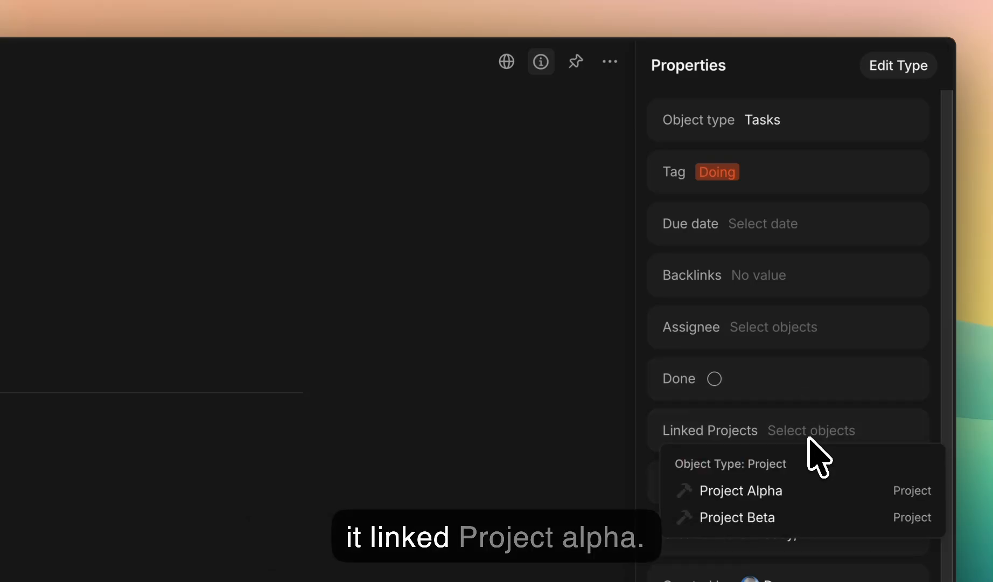
pyautogui.click(776, 492)
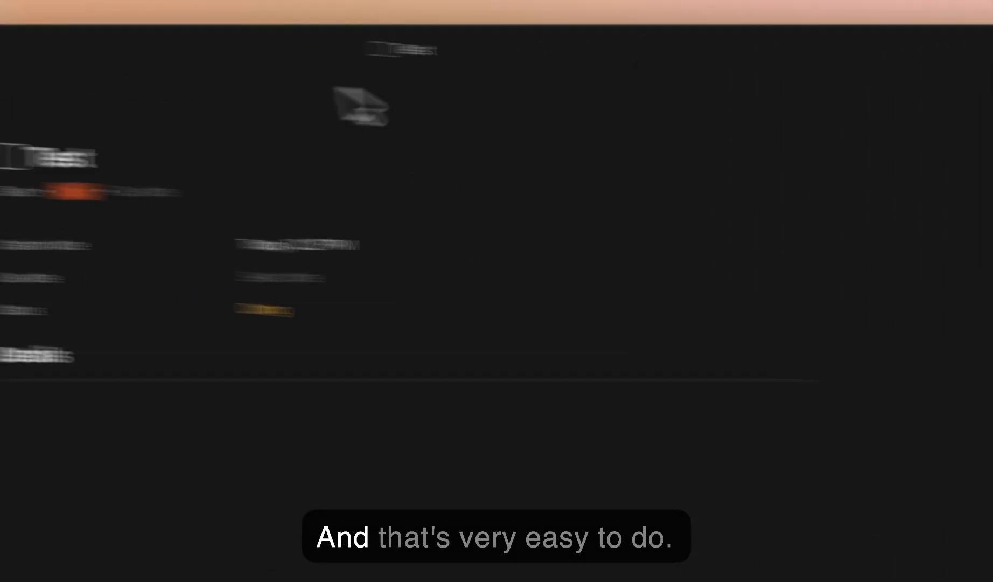
pyautogui.click(174, 48)
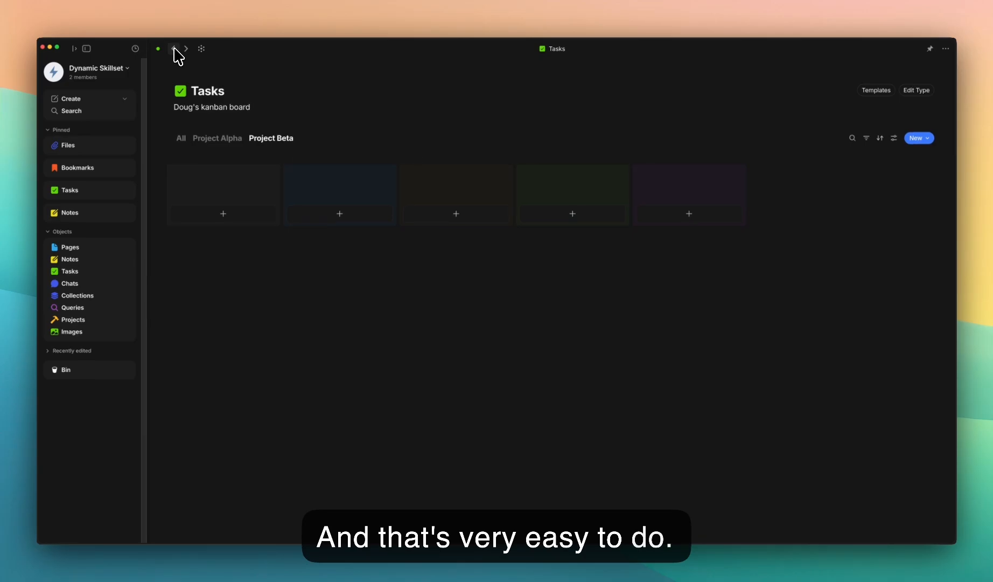
# - Create a blank untitled task, then go back to the Tasks board and show its All view
pyautogui.click(126, 100)
pyautogui.click(155, 169)
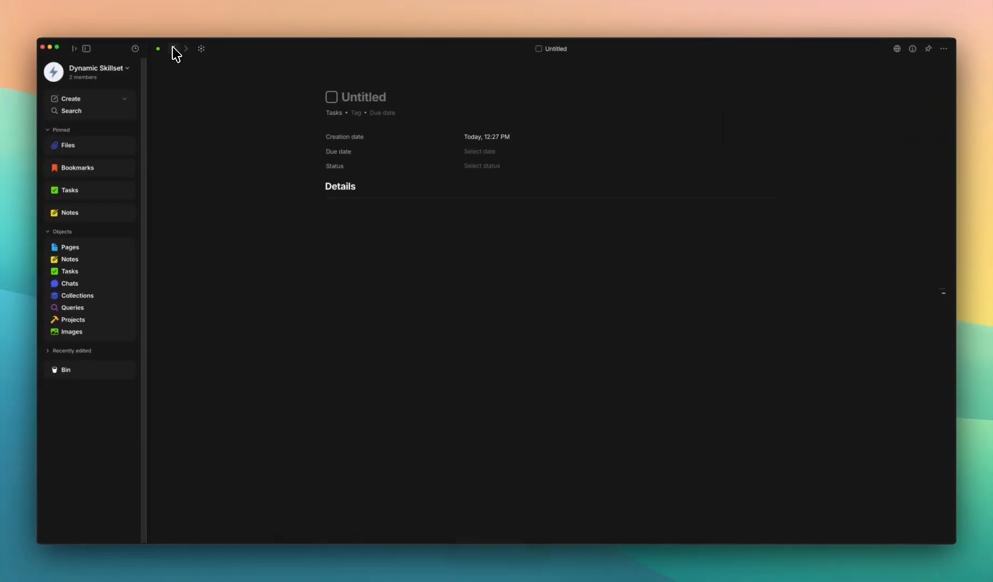
pyautogui.click(173, 49)
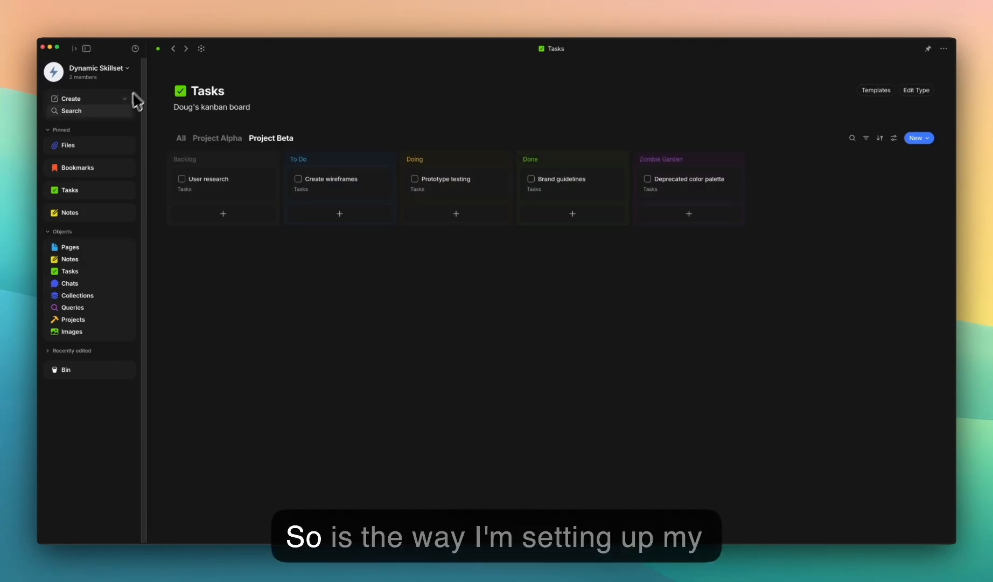
pyautogui.click(182, 140)
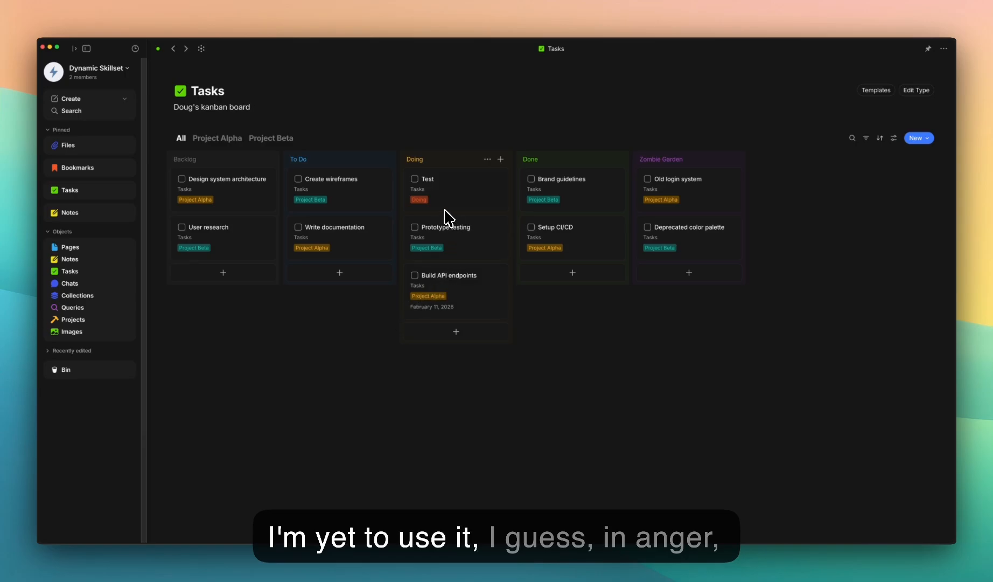